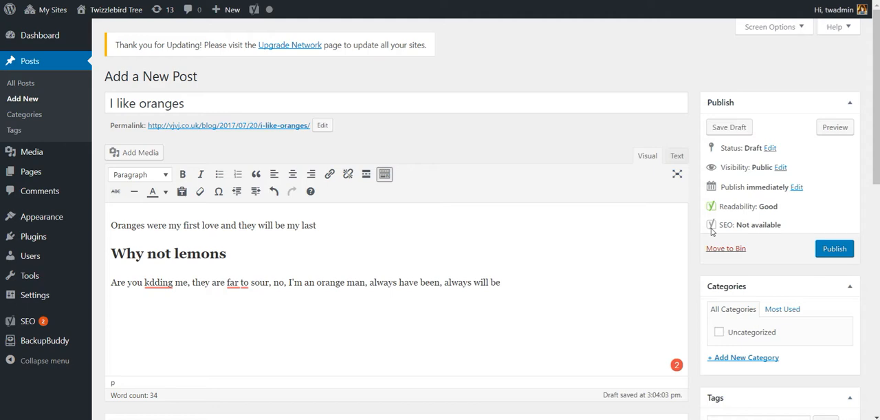
# Step: Set the post's Yoast SEO focus keyword to "oranges"
pyautogui.moveTo(268, 19)
pyautogui.scroll(-3, 234, 290)
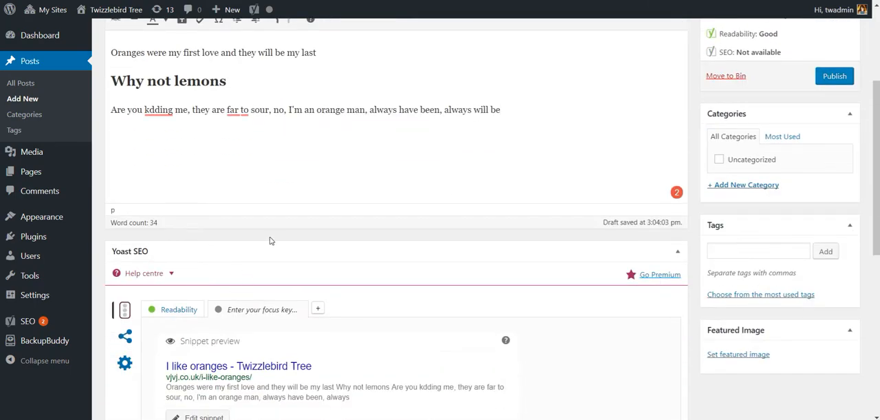
pyautogui.scroll(-2, 271, 236)
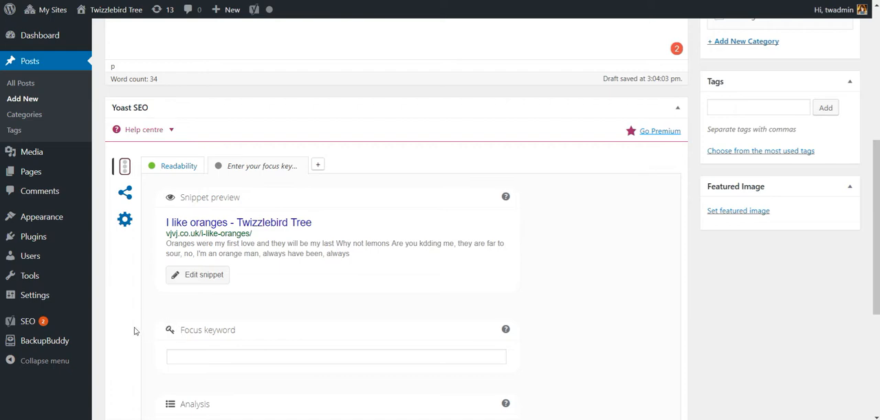
pyautogui.scroll(-1, 135, 331)
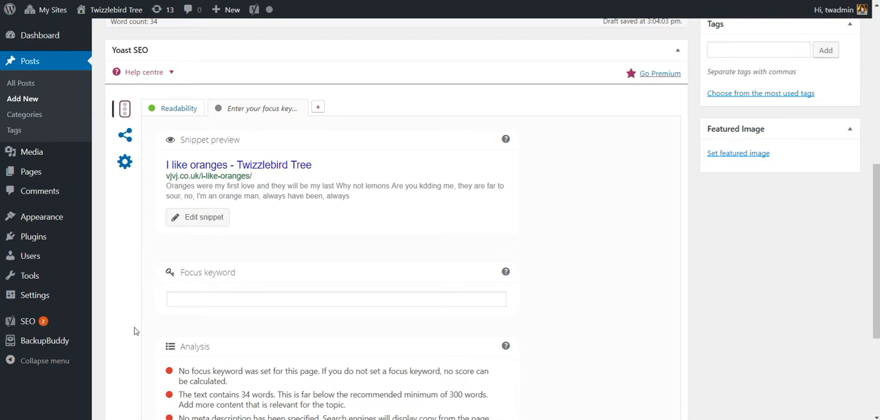
pyautogui.click(194, 303)
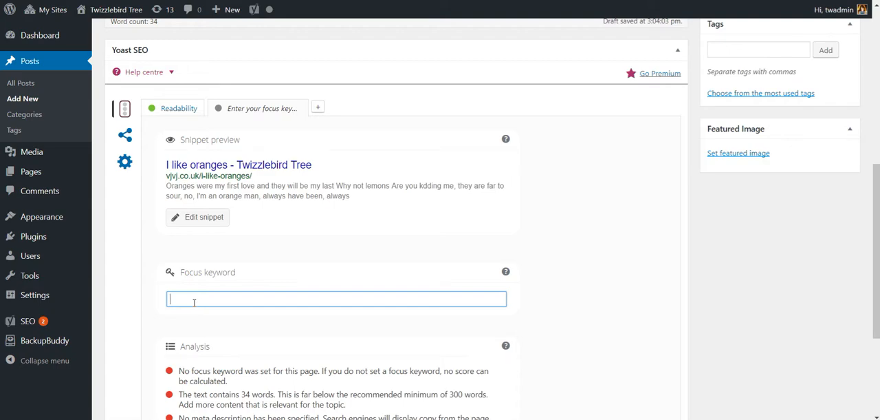
pyautogui.scroll(5, 194, 302)
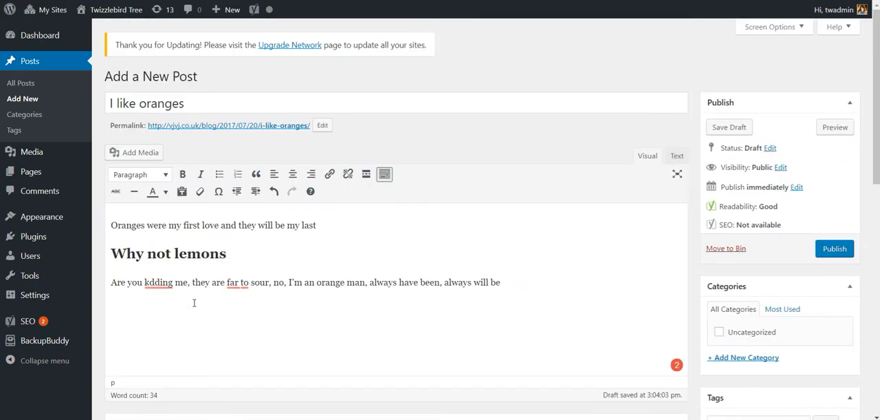
pyautogui.scroll(-5, 194, 303)
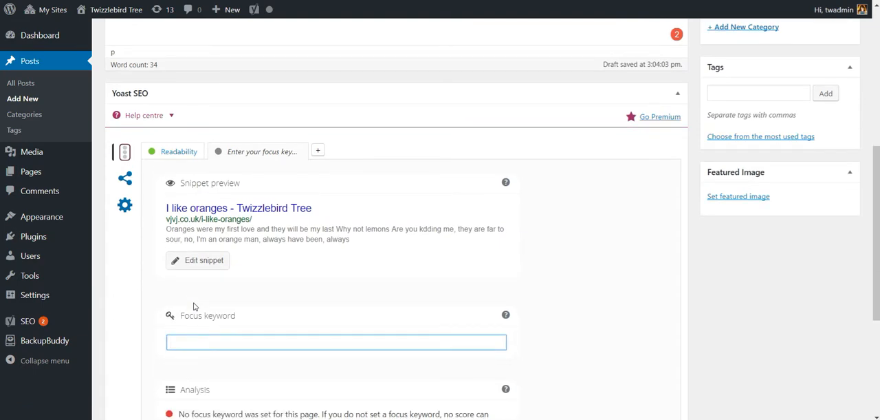
pyautogui.write('oranges')
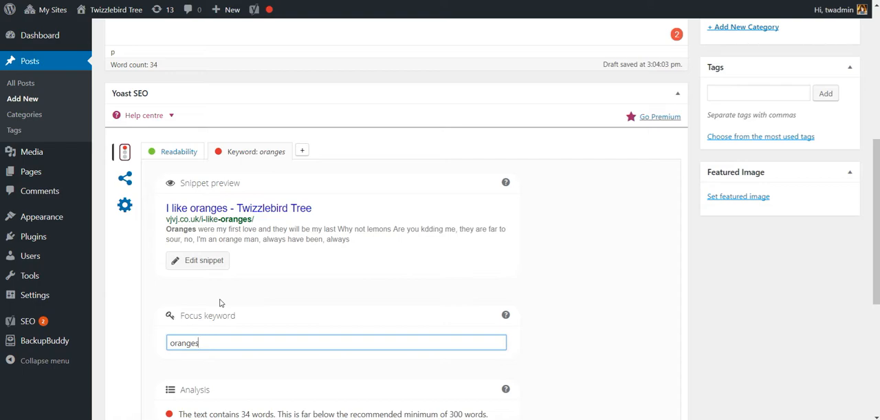
# Step: Examine the post's SEO status and the analysis results for the focus keyword
pyautogui.scroll(4, 220, 303)
pyautogui.scroll(2, 220, 303)
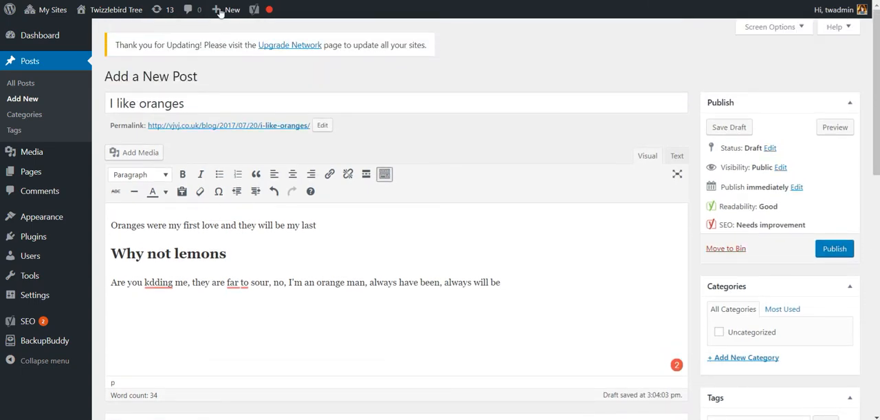
pyautogui.moveTo(273, 12)
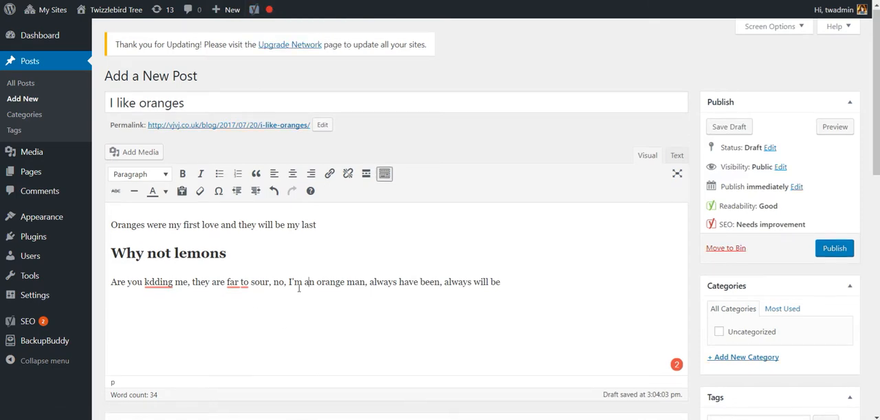
pyautogui.scroll(-5, 299, 288)
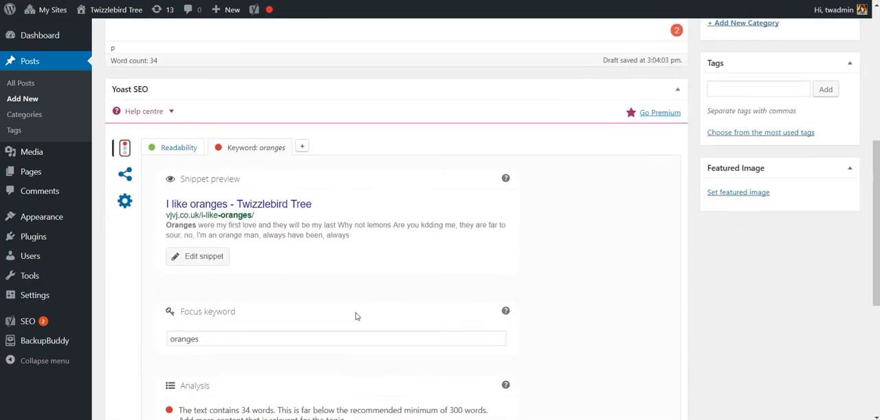
pyautogui.scroll(-2, 355, 316)
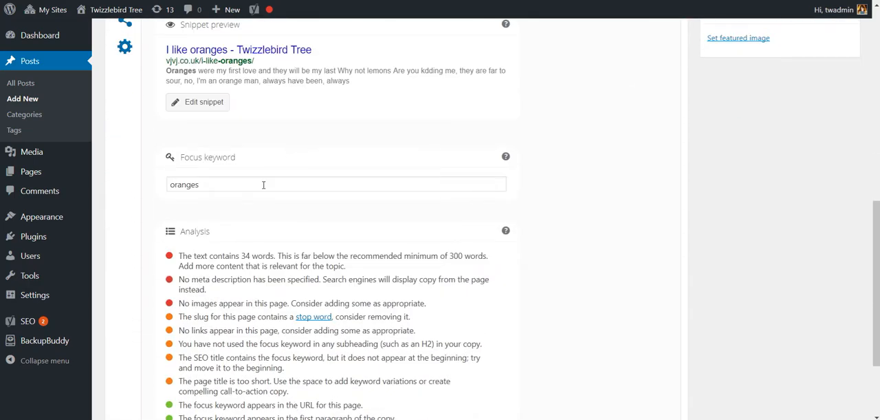
pyautogui.scroll(-1, 264, 184)
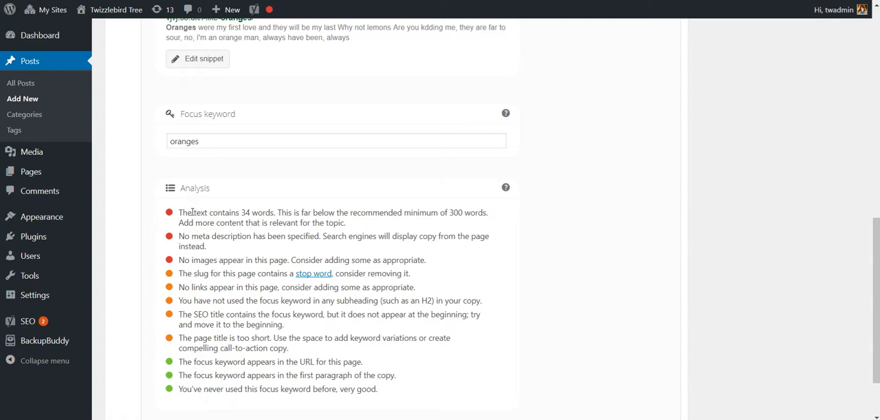
pyautogui.moveTo(193, 211); pyautogui.dragTo(297, 224)
# Step: Open the snippet for editing and set its SEO title to "Oranges are lovely, yes they really are, so juicy and sweet"
pyautogui.scroll(2, 227, 242)
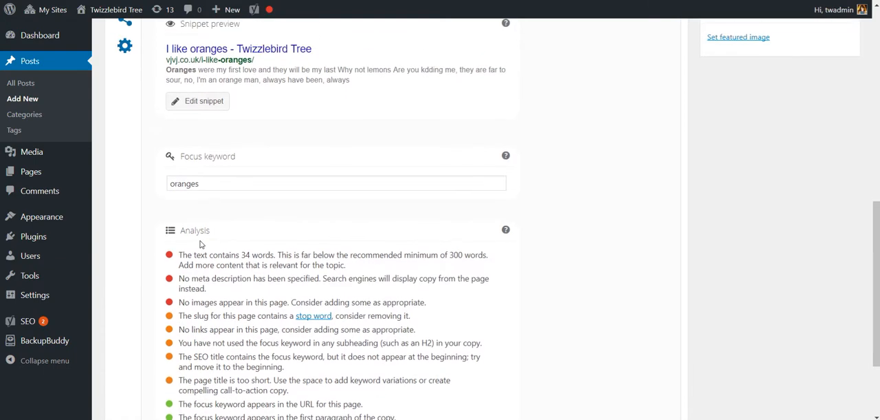
pyautogui.scroll(2, 303, 165)
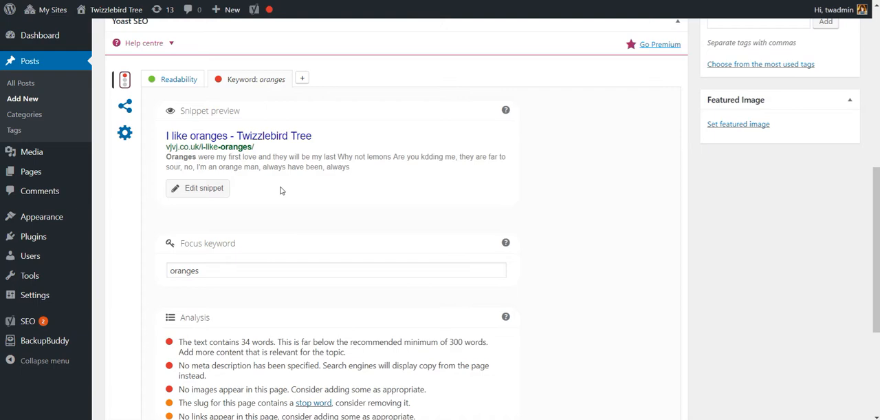
pyautogui.click(196, 191)
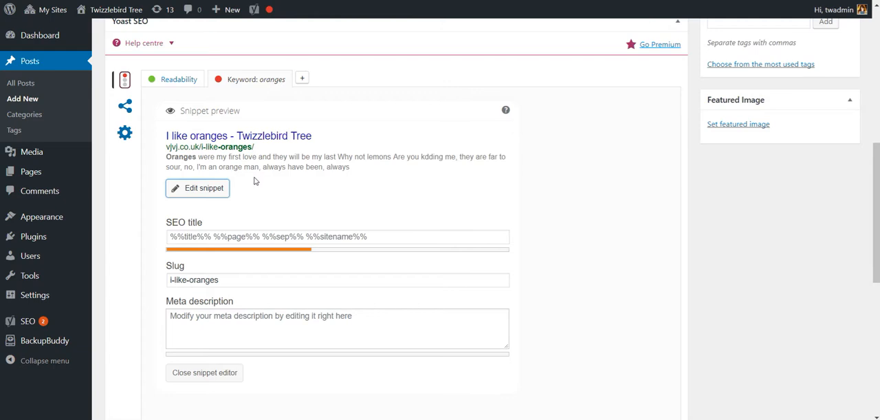
pyautogui.click(269, 237)
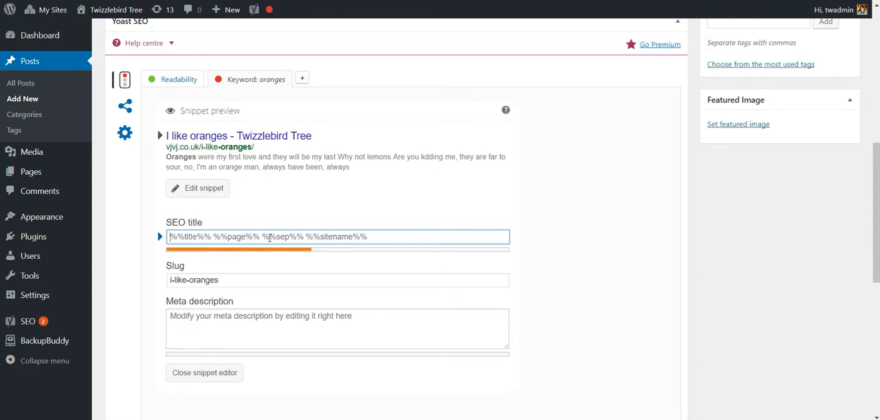
pyautogui.write('Or')
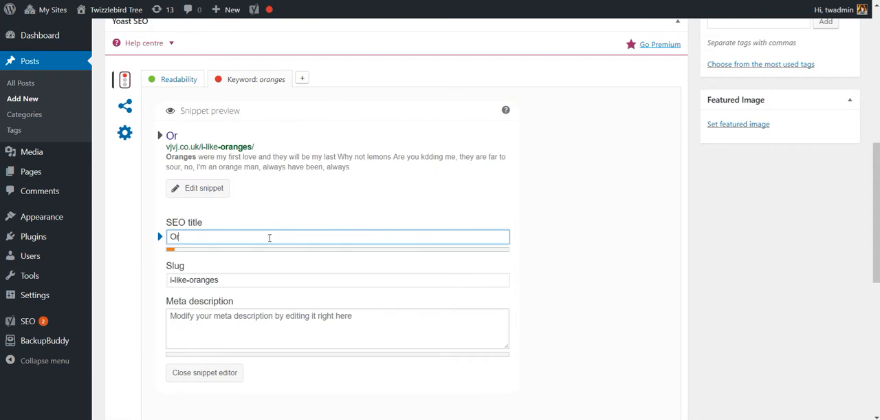
pyautogui.write('anges are lovely')
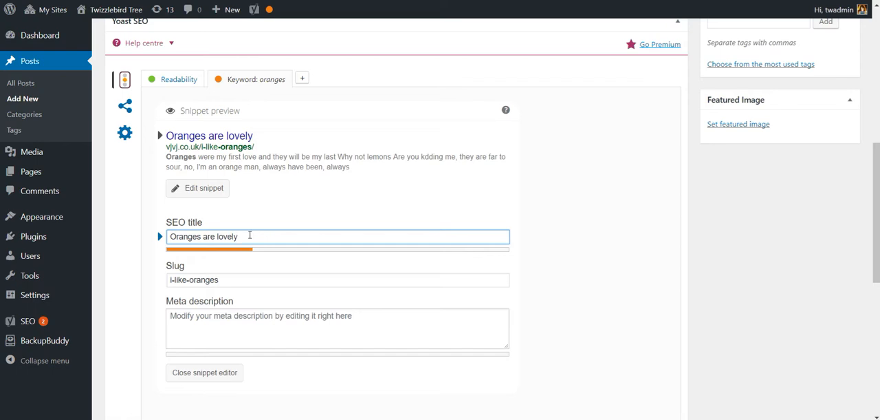
pyautogui.write('yes they really are, so juicy and sweet')
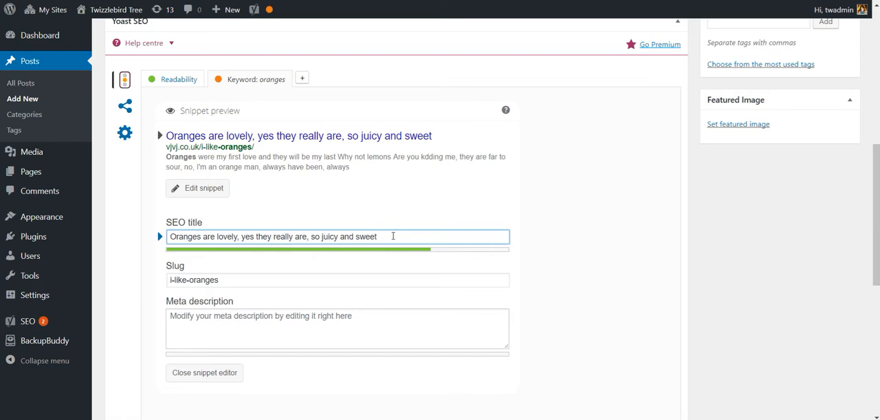
# Step: Test an overlong SEO title by appending the filler "fgdfdg dfhgdgh dfhdfh", and remove the filler again
pyautogui.write('fgdfdg dfhgdgh dfhdfh')
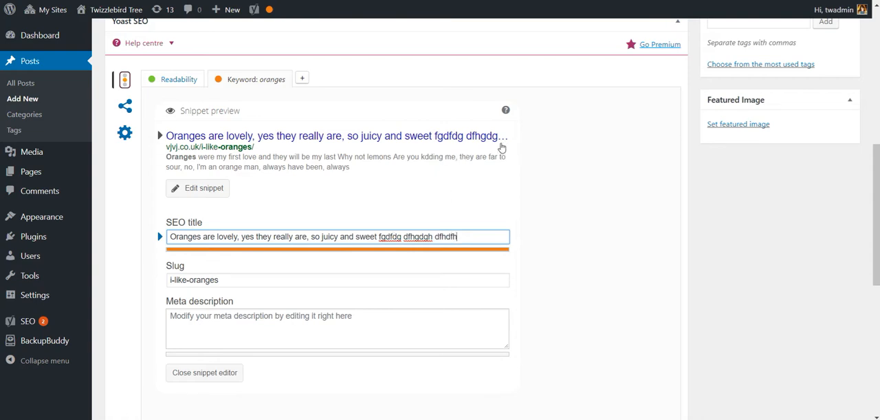
pyautogui.press('BackSpace')
pyautogui.press('BackSpace')
pyautogui.press('BackSpace')
pyautogui.press('BackSpace')
pyautogui.press('BackSpace')
pyautogui.press('BackSpace')
pyautogui.press('BackSpace')
pyautogui.press('BackSpace')
pyautogui.press('BackSpace')
pyautogui.press('BackSpace')
pyautogui.press('BackSpace')
pyautogui.press('BackSpace')
pyautogui.press('BackSpace')
pyautogui.press('BackSpace')
pyautogui.press('BackSpace')
pyautogui.press('BackSpace')
pyautogui.press('BackSpace')
pyautogui.press('BackSpace')
pyautogui.press('BackSpace')
pyautogui.press('BackSpace')
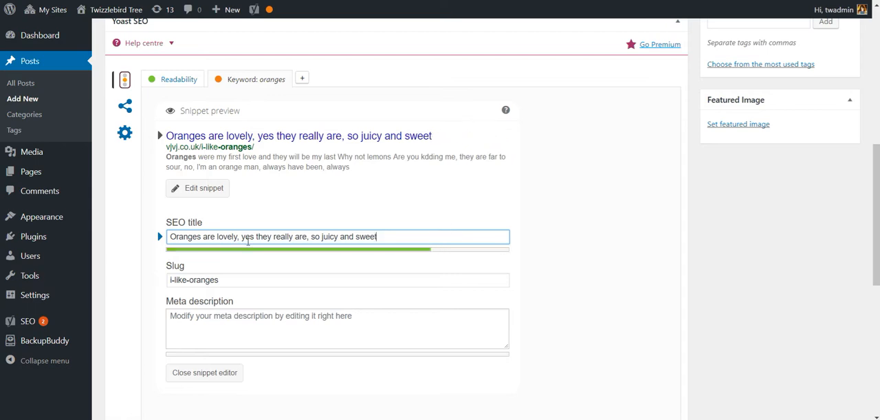
# Step: Compare the description in the snippet preview with the opening text of the post body
pyautogui.scroll(-1, 245, 248)
pyautogui.click(214, 302)
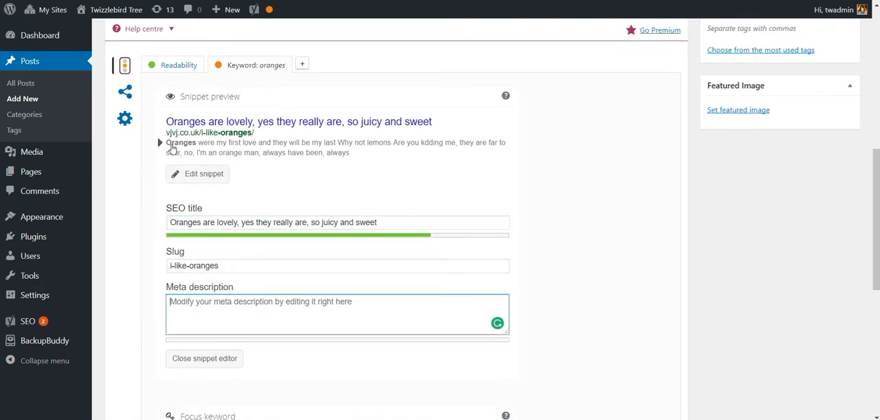
pyautogui.scroll(4, 167, 172)
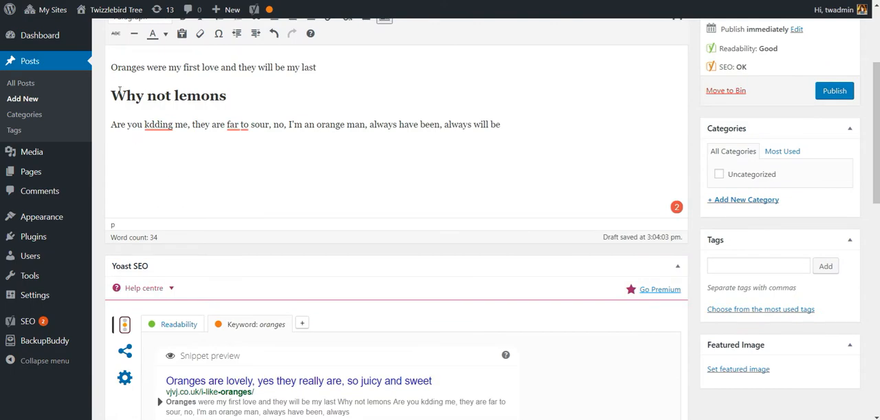
pyautogui.moveTo(113, 67); pyautogui.dragTo(227, 98)
pyautogui.click(243, 126)
pyautogui.scroll(-2, 174, 206)
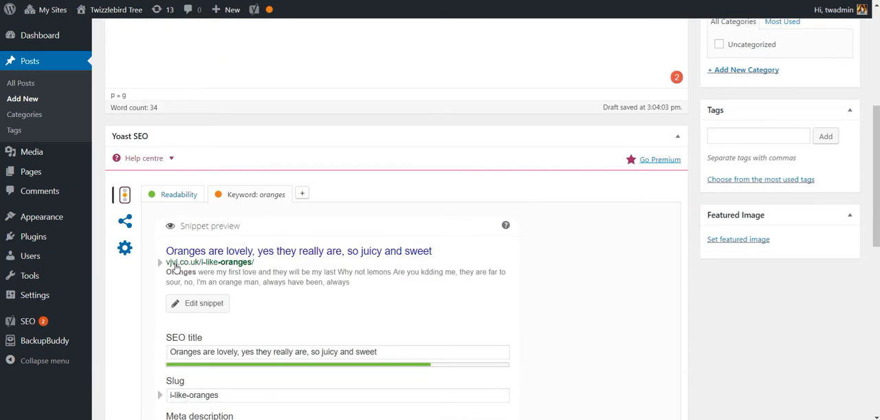
pyautogui.scroll(-1, 368, 292)
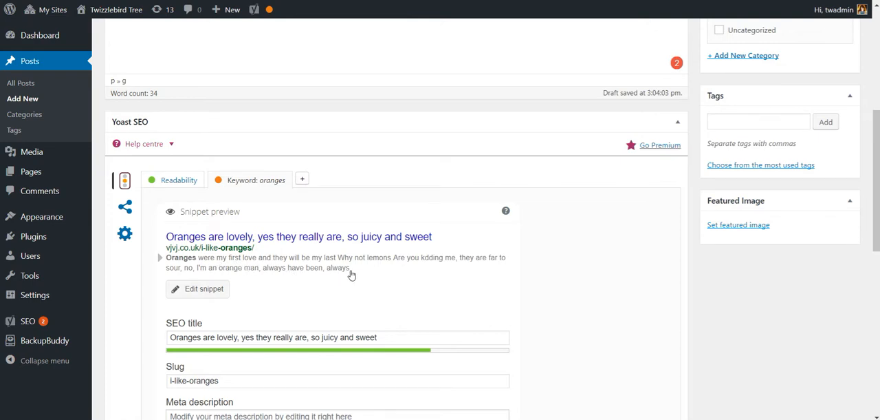
pyautogui.scroll(-3, 351, 275)
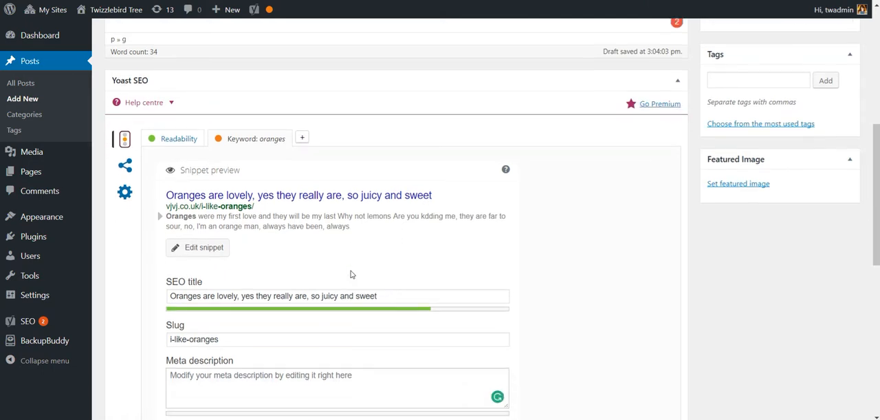
pyautogui.rightClick(372, 163)
pyautogui.click(327, 137)
pyautogui.click(262, 264)
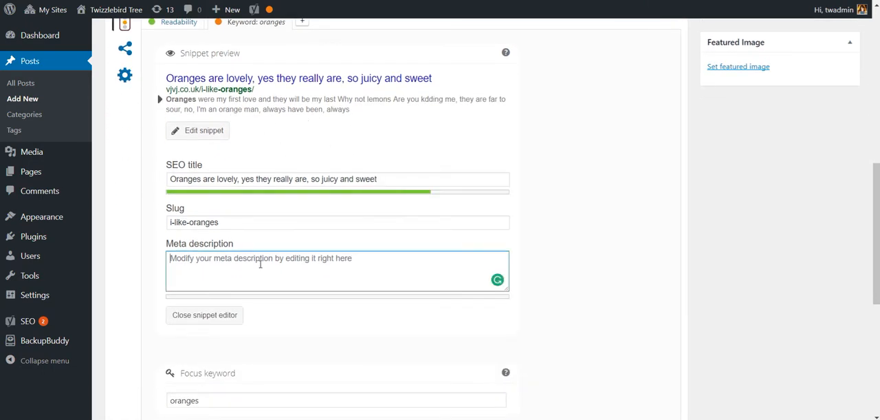
# Step: Copy the post's opening text, from "Oranges were my first love" through "I'm an ora", into the meta description
pyautogui.scroll(7, 260, 264)
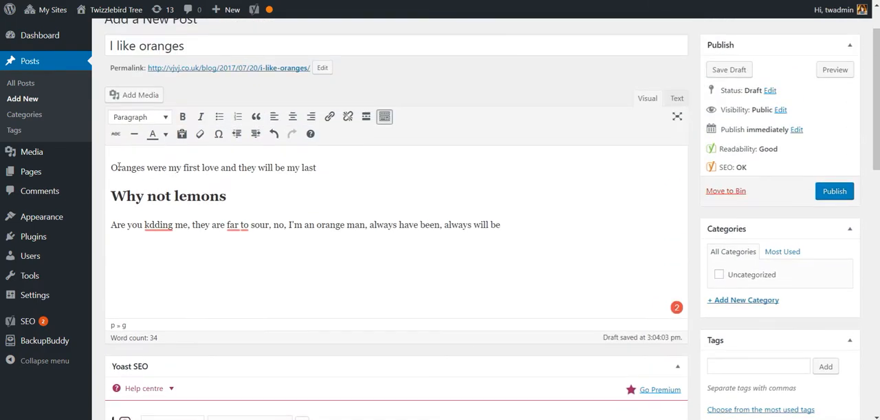
pyautogui.moveTo(110, 167); pyautogui.dragTo(331, 225)
pyautogui.hotkey('ctrl', 'c')
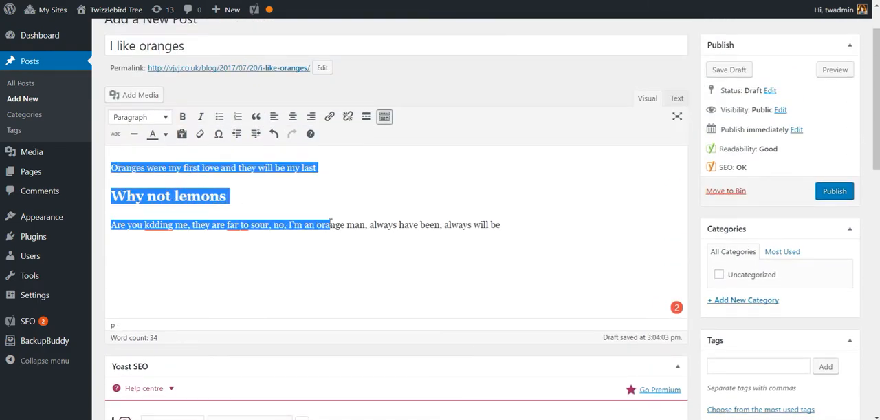
pyautogui.scroll(-5, 335, 271)
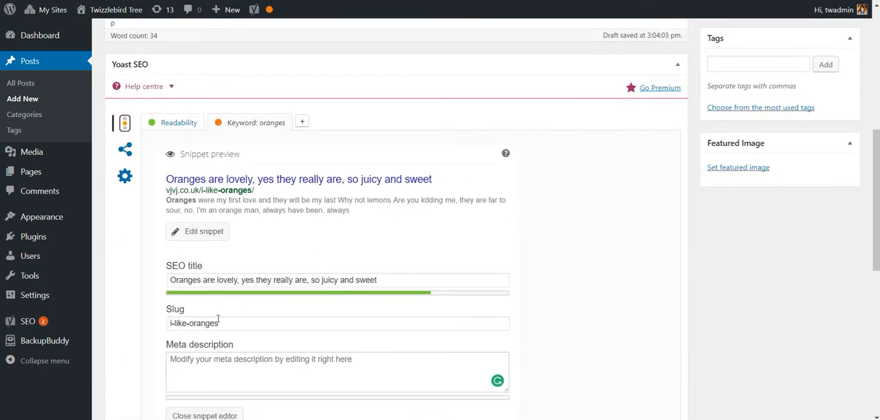
pyautogui.click(231, 365)
pyautogui.hotkey('ctrl', 'v')
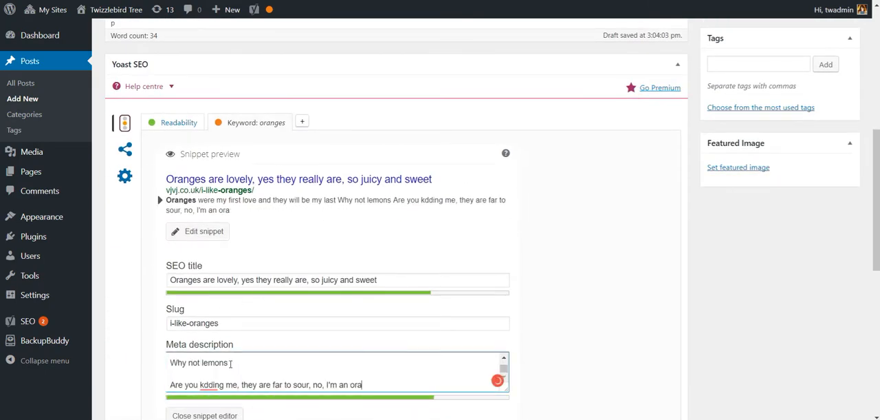
# Step: In the meta description, add a period after "my last" and bring "Why not lemons" up onto the same line
pyautogui.scroll(2, 346, 358)
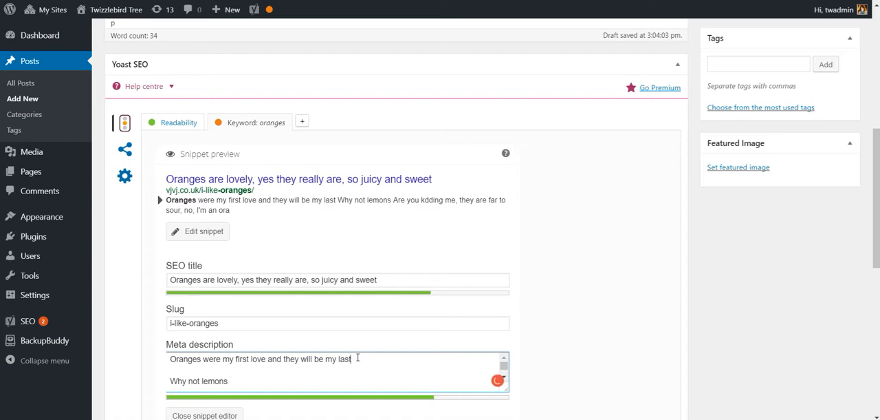
pyautogui.write('.')
pyautogui.press('Delete')
pyautogui.press('Delete')
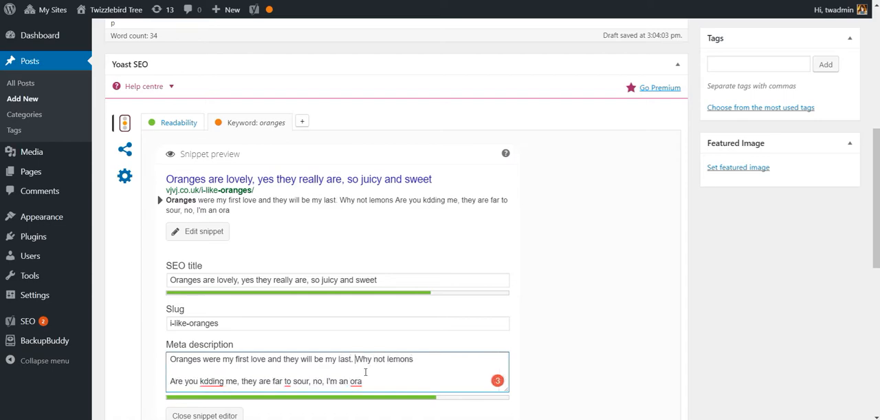
pyautogui.scroll(-1, 234, 330)
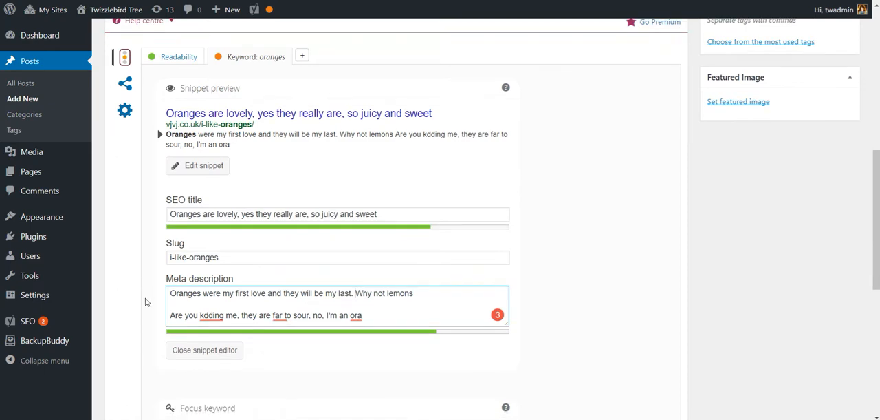
pyautogui.scroll(-2, 145, 301)
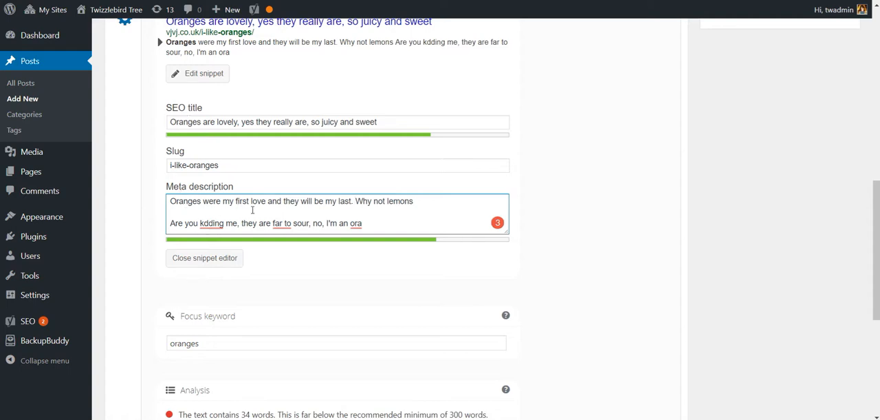
# Step: Remove the line breaks after "Why not lemons" in the meta description so "Are you kdding me" continues on the same line
pyautogui.click(423, 203)
pyautogui.press('Delete')
pyautogui.press('Delete')
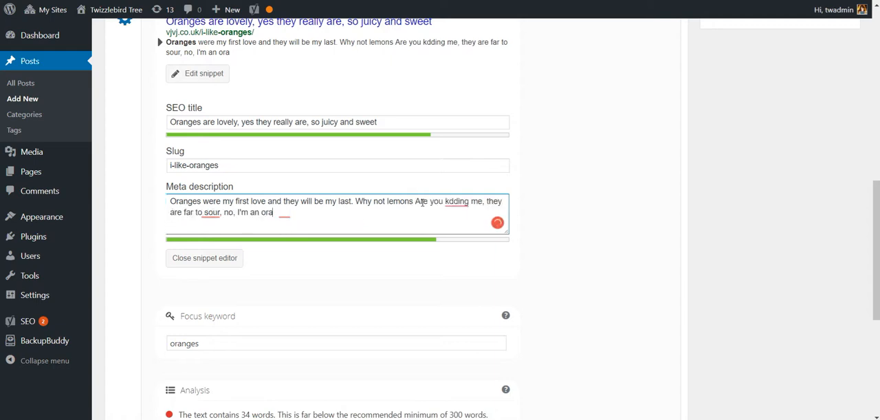
# Step: Replace the meta description's ending after "sour, no" with "orange orange"
pyautogui.press('BackSpace')
pyautogui.press('BackSpace')
pyautogui.press('BackSpace')
pyautogui.press('BackSpace')
pyautogui.press('BackSpace')
pyautogui.press('BackSpace')
pyautogui.press('BackSpace')
pyautogui.press('BackSpace')
pyautogui.press('BackSpace')
pyautogui.press('BackSpace')
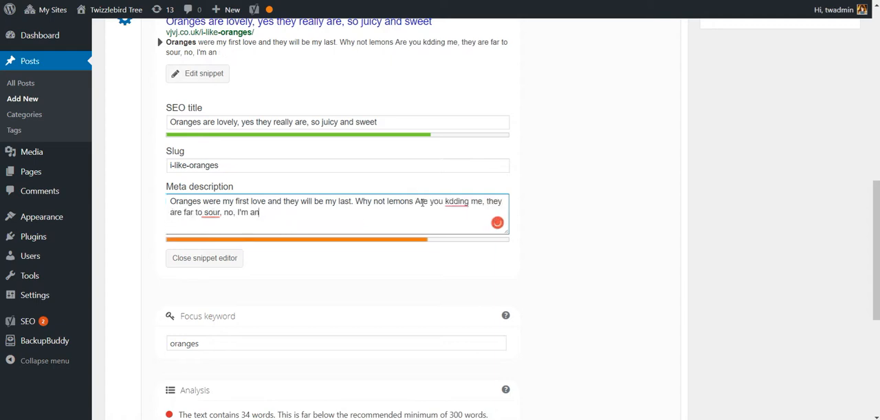
pyautogui.press('BackSpace')
pyautogui.press('BackSpace')
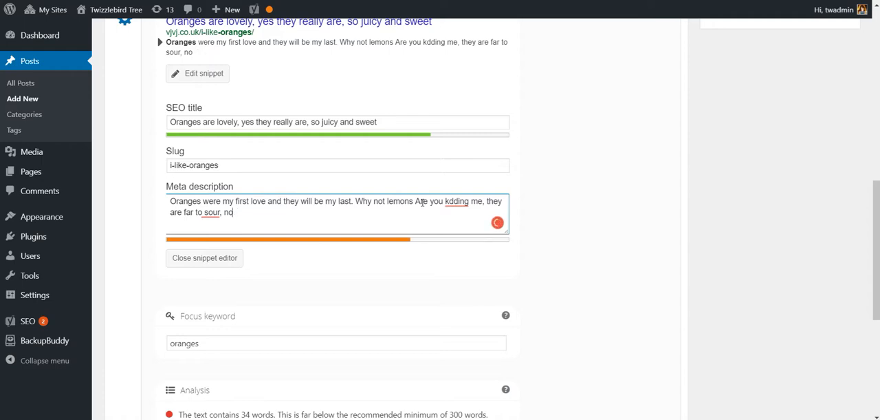
pyautogui.write('orange orange')
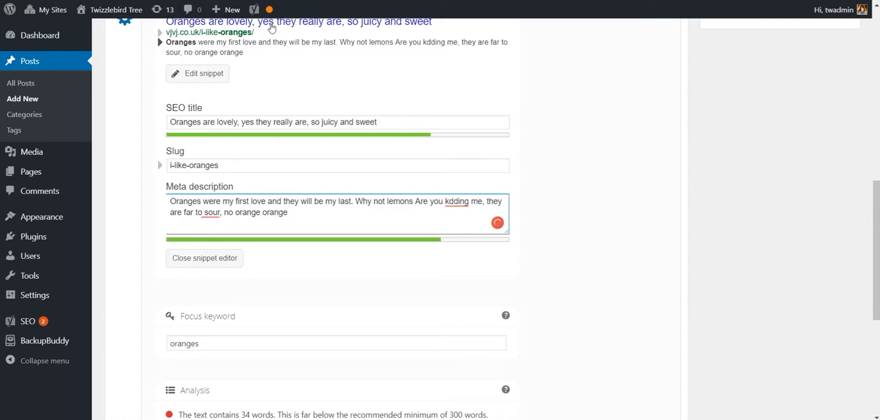
# Step: Review the Yoast analysis list for the "oranges" focus keyword, checking the red and orange items
pyautogui.moveTo(269, 16)
pyautogui.scroll(-2, 131, 242)
pyautogui.scroll(-1, 131, 243)
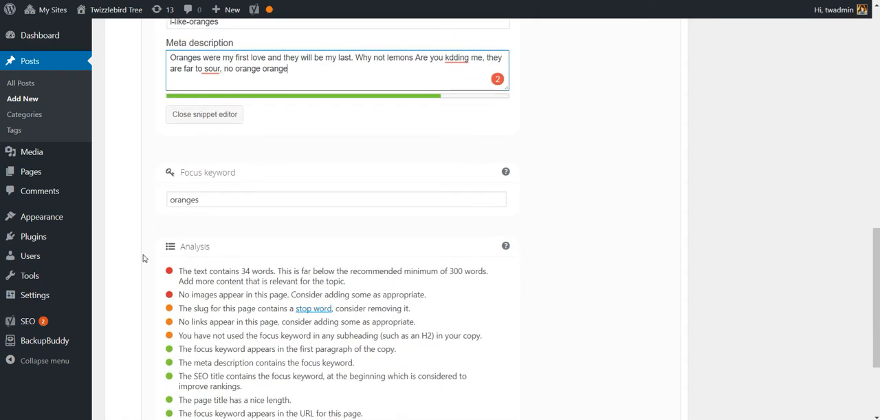
pyautogui.scroll(-1, 143, 258)
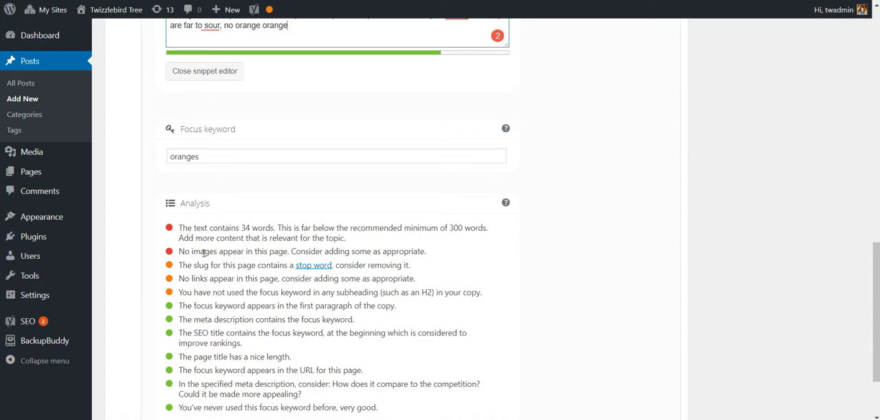
pyautogui.scroll(3, 203, 252)
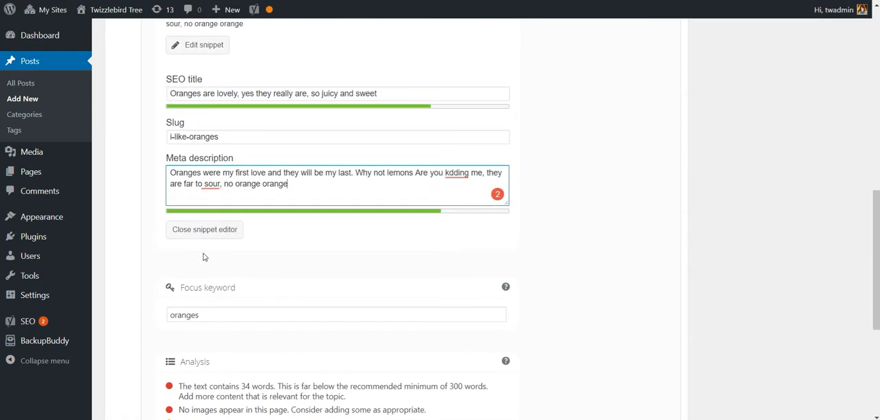
pyautogui.scroll(1, 203, 256)
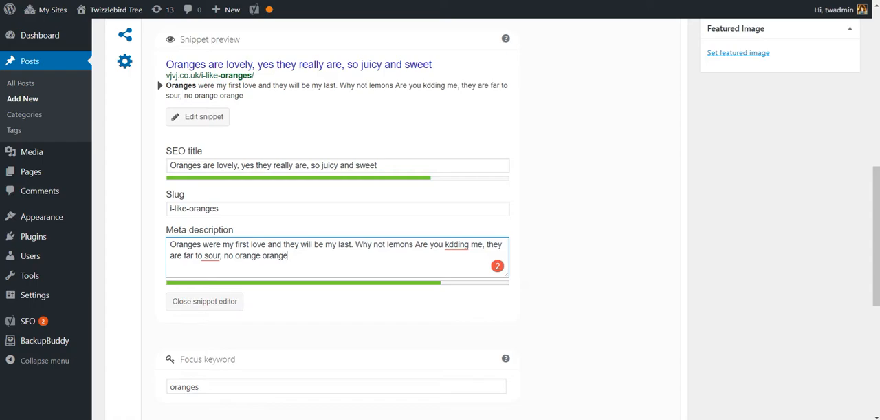
# Step: Open a new browser tab and search Google Images for "orange"
pyautogui.hotkey('ctrl', 't')
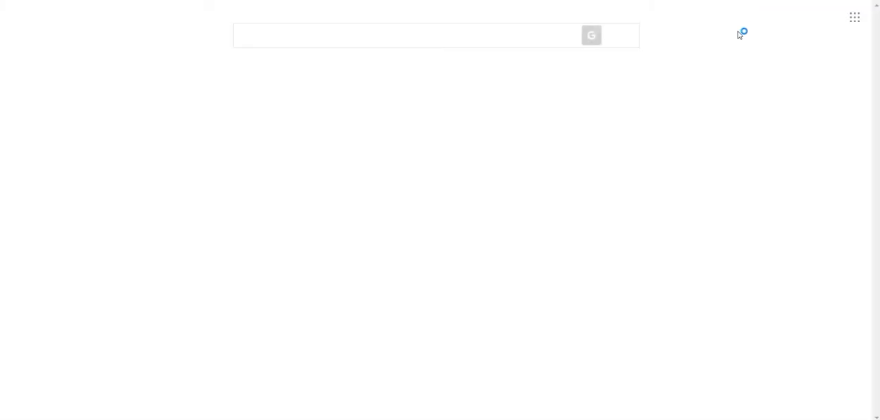
pyautogui.write('orange')
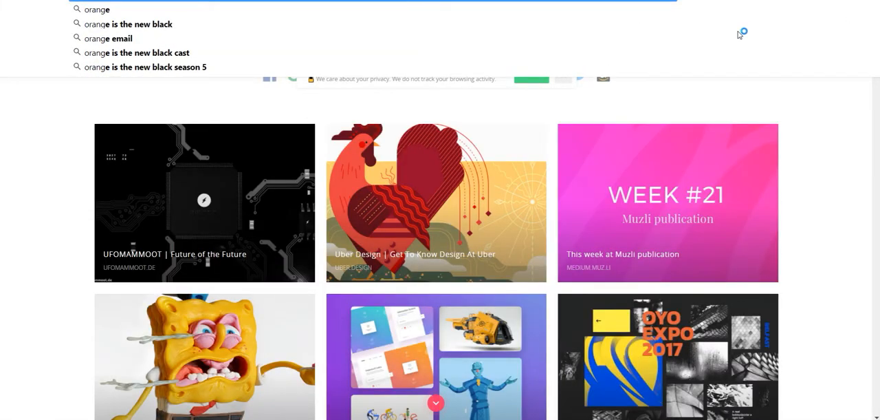
pyautogui.press('Return')
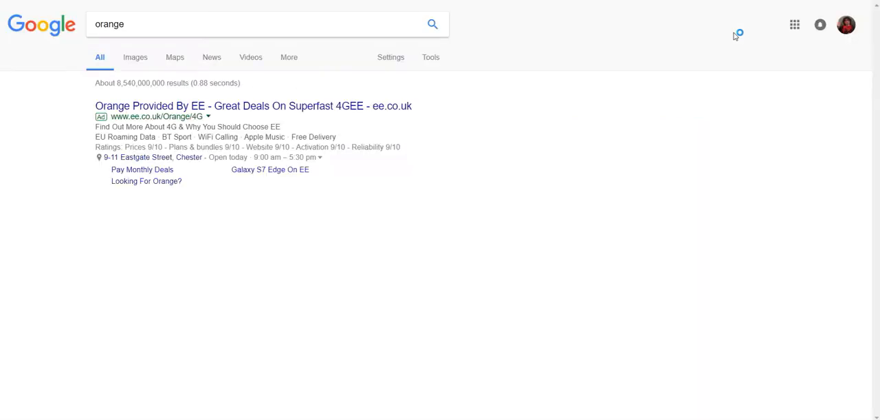
pyautogui.click(135, 58)
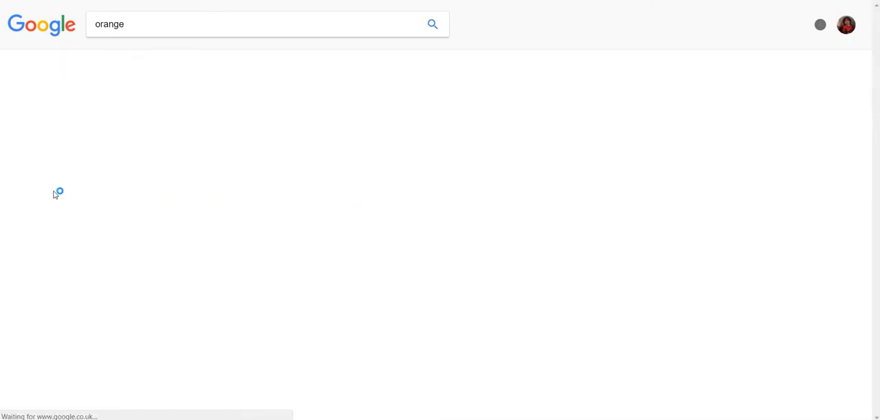
# Step: Save the enlarged Wikipedia image of a whole and halved orange to the Desktop as the JPEG "Orange-Whole-&-Split"
pyautogui.rightClick(59, 172)
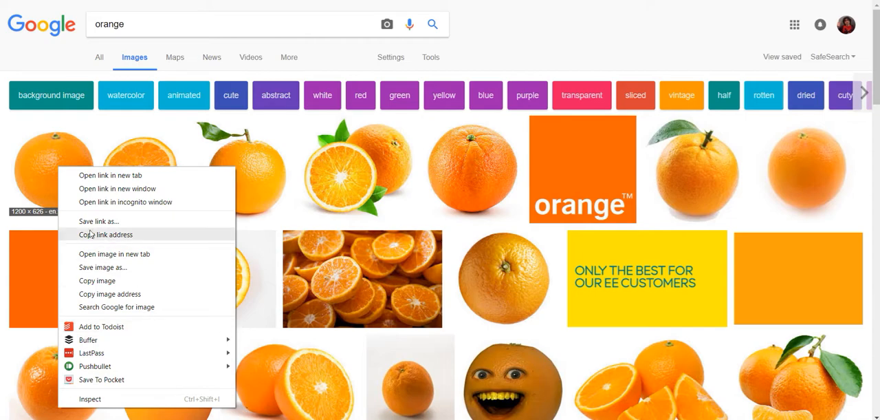
pyautogui.click(21, 152)
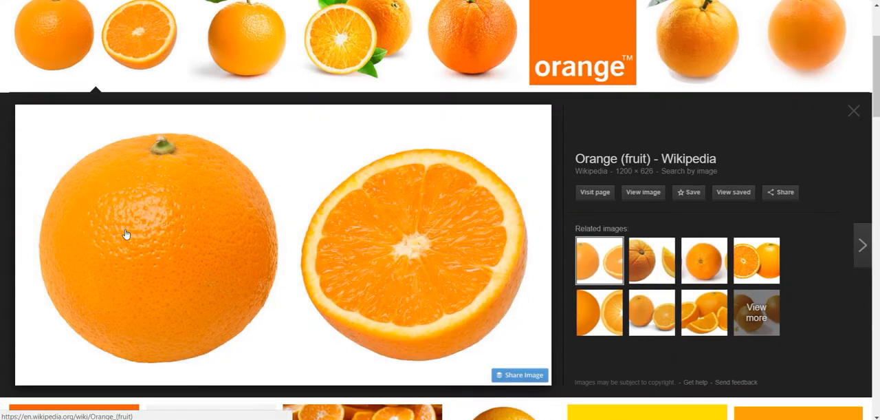
pyautogui.rightClick(125, 232)
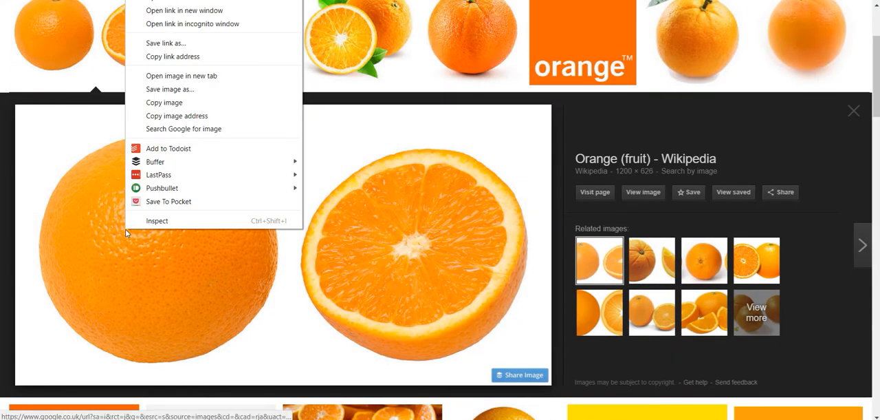
pyautogui.click(167, 90)
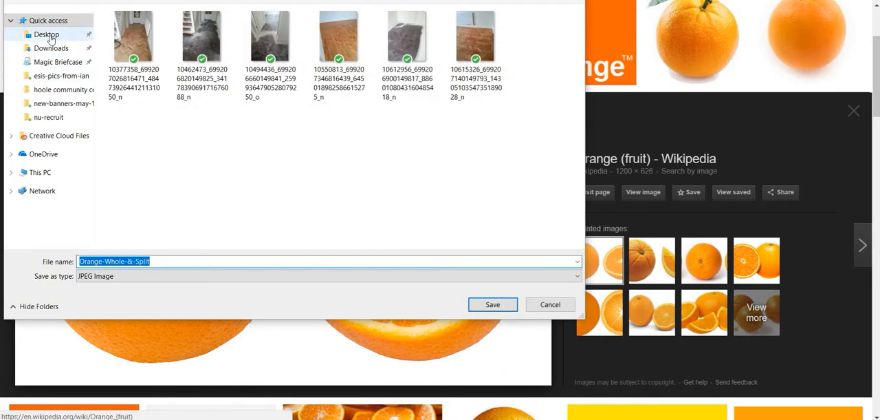
pyautogui.click(38, 34)
pyautogui.click(492, 304)
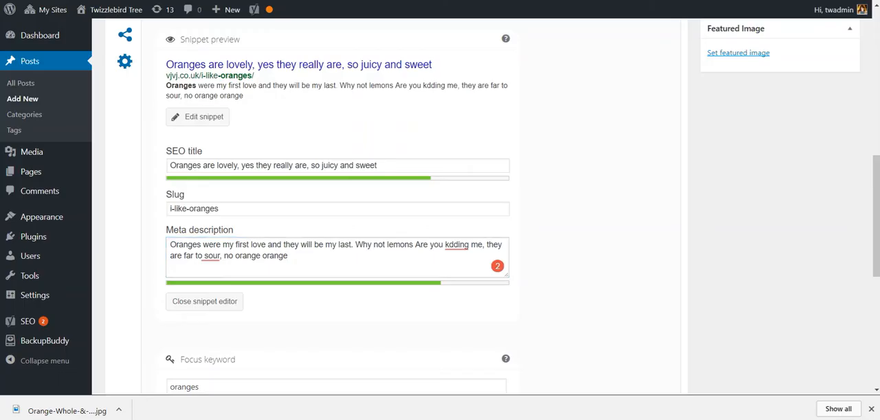
# Step: Back in the post, start a new line after "always will be" and upload Orange-Whole-&-Split from the Desktop as media
pyautogui.scroll(7, 472, 150)
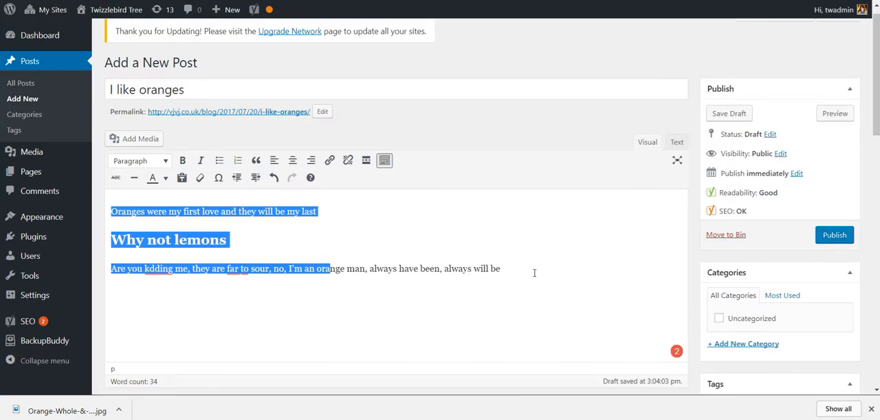
pyautogui.click(533, 269)
pyautogui.press('Return')
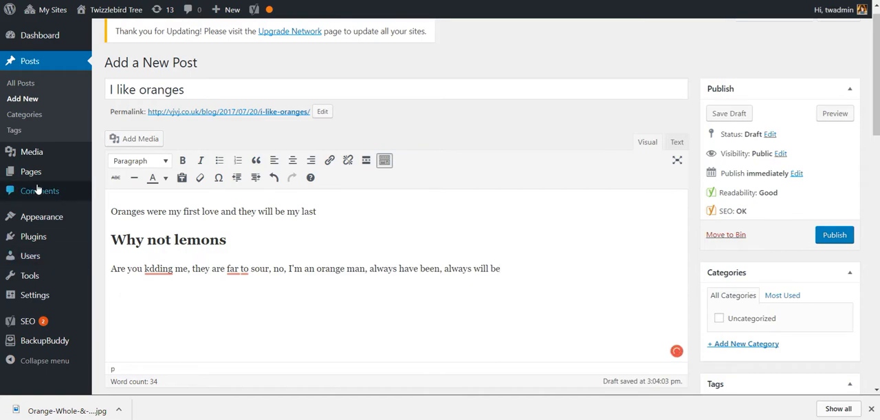
pyautogui.click(125, 141)
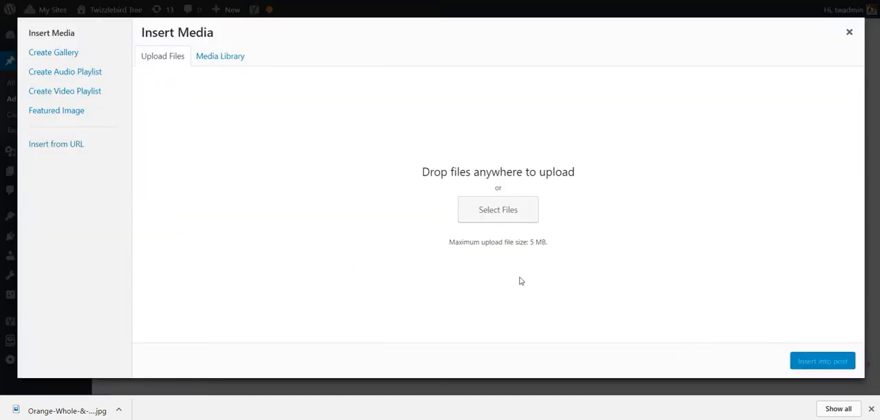
pyautogui.click(493, 212)
pyautogui.click(550, 131)
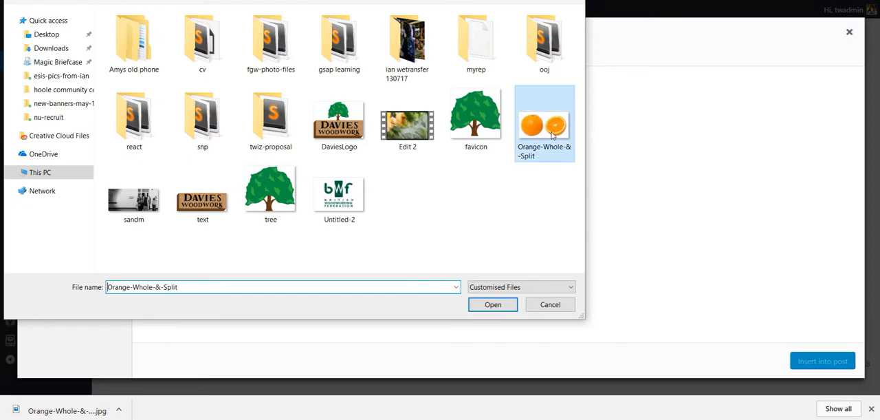
pyautogui.click(493, 309)
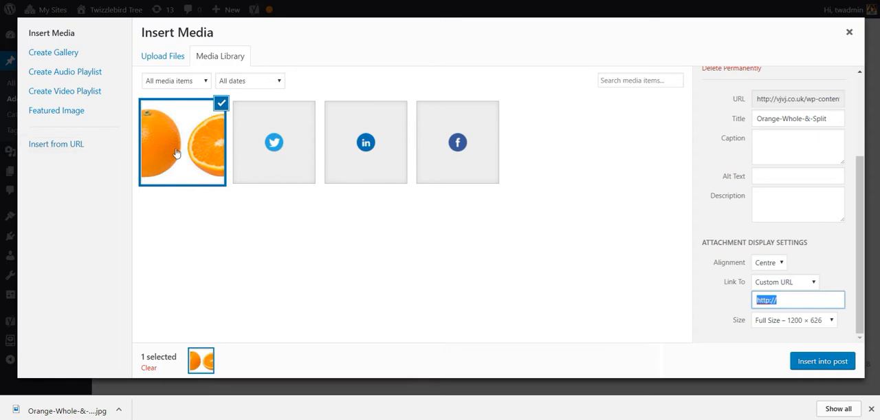
# Step: Set the uploaded image's alt text to "oranges" and insert it into the post
pyautogui.click(773, 176)
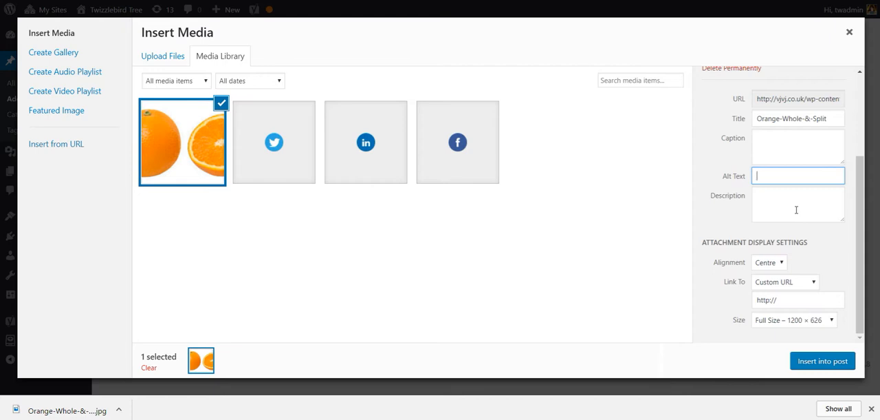
pyautogui.write('oranges')
pyautogui.click(823, 361)
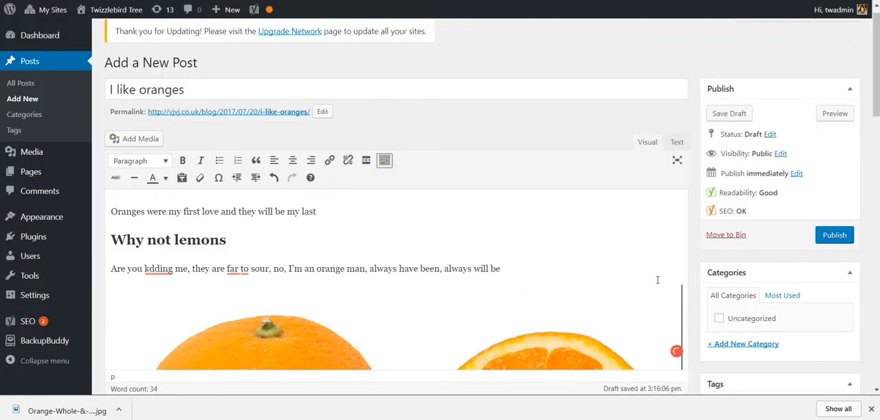
# Step: Recheck the Yoast analysis for the image, link and subheading items
pyautogui.scroll(-2, 691, 279)
pyautogui.scroll(-9, 691, 279)
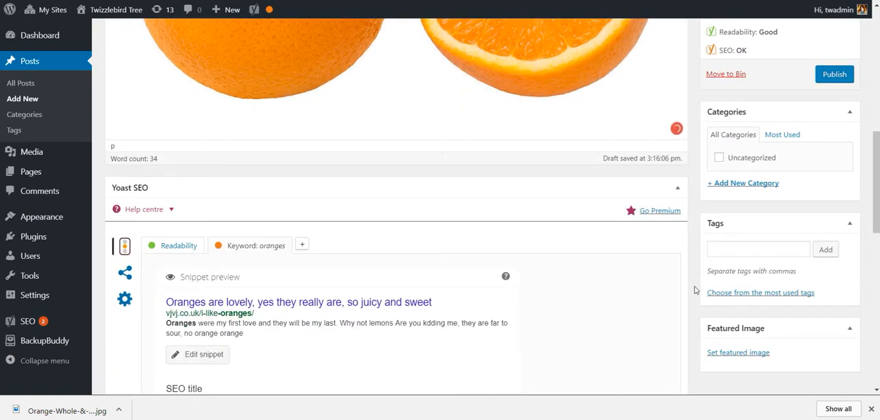
pyautogui.scroll(-3, 695, 290)
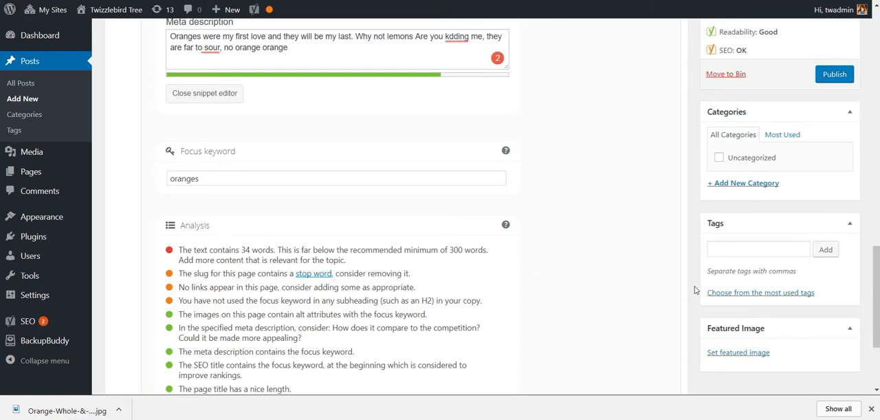
pyautogui.scroll(-1, 688, 296)
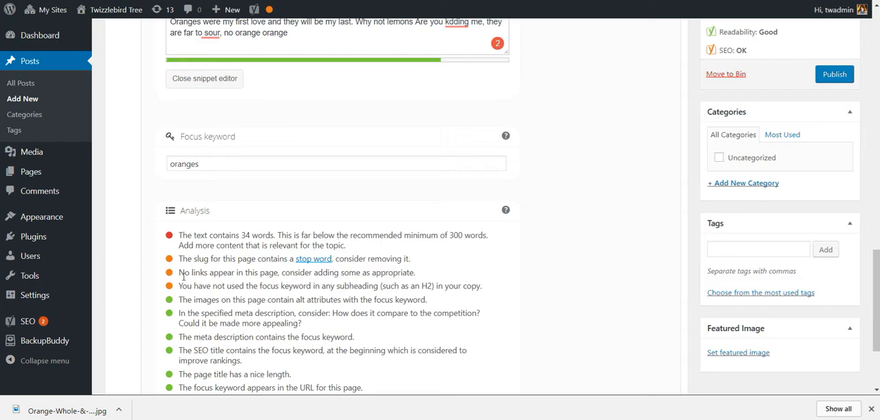
pyautogui.scroll(1, 182, 277)
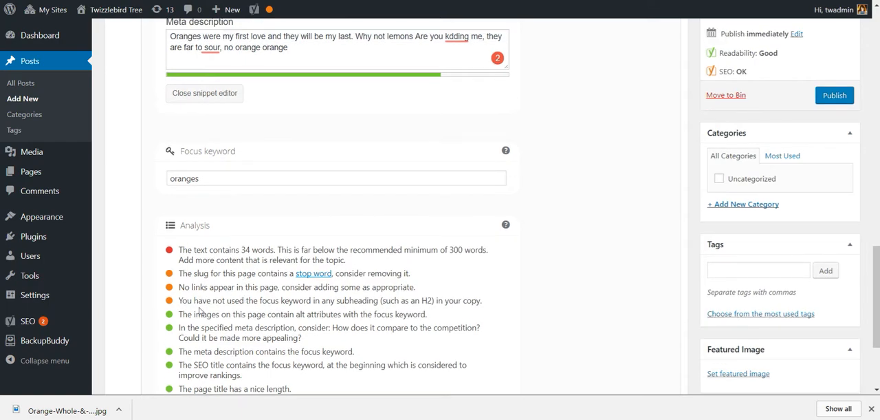
# Step: Add the line "why not read other stuff about oranges" below the last text paragraph, above the orange image
pyautogui.scroll(5, 199, 309)
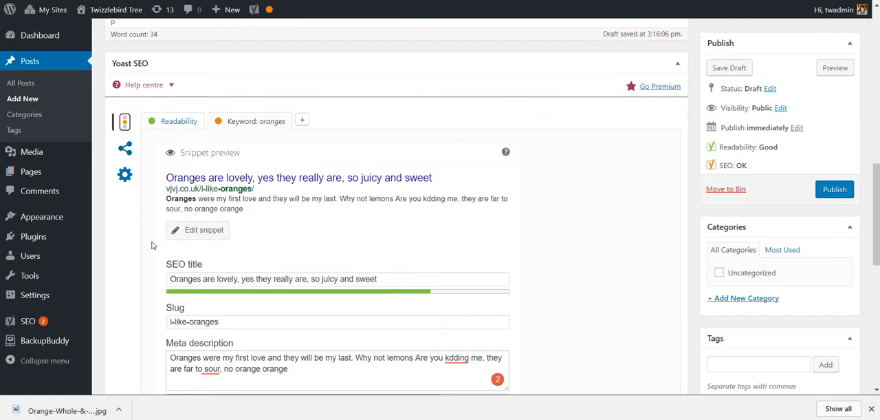
pyautogui.scroll(4, 145, 206)
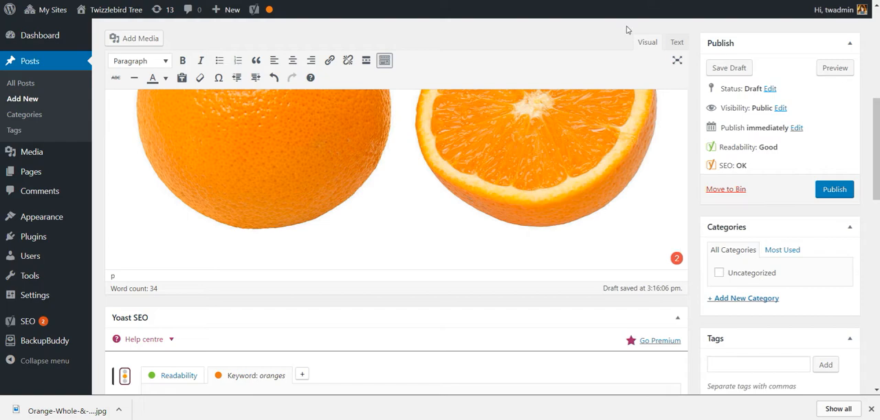
pyautogui.scroll(3, 528, 179)
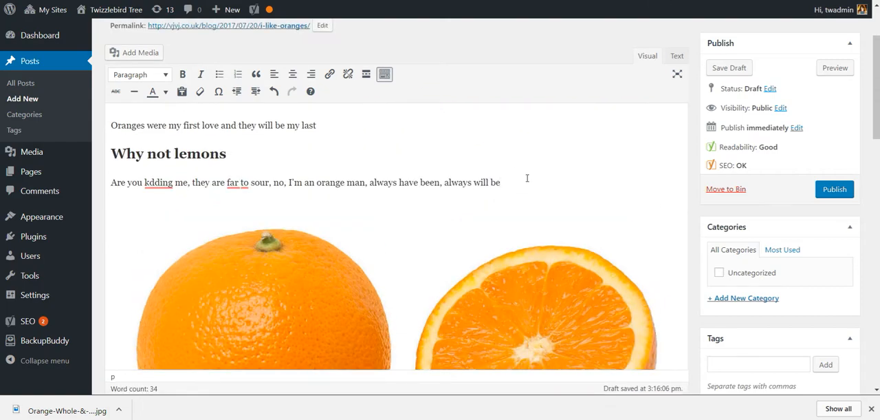
pyautogui.press('Return')
pyautogui.write('why not re')
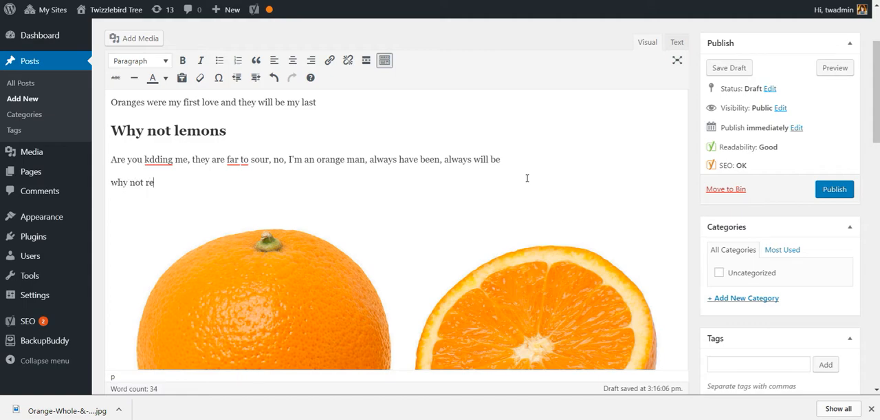
pyautogui.write('ad other stuff about oranges')
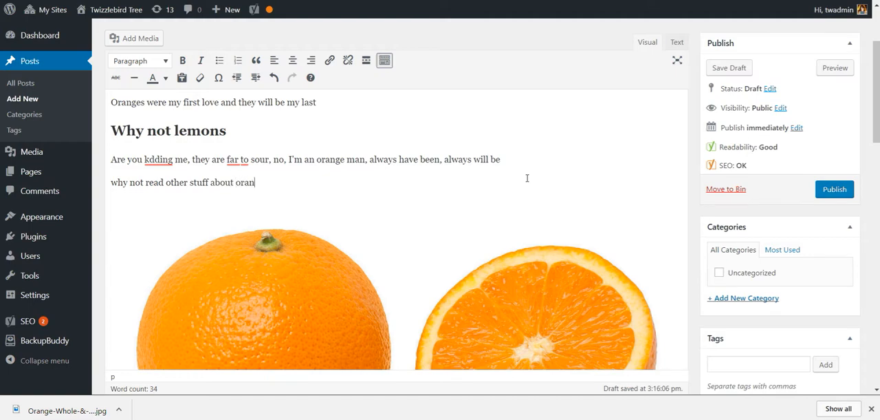
# Step: Select the line "why not read other stuff about oranges", and in the other browser tab search for "orange society" and open Wikipedia's Orange Order article
pyautogui.hotkey('shift', 'Home')
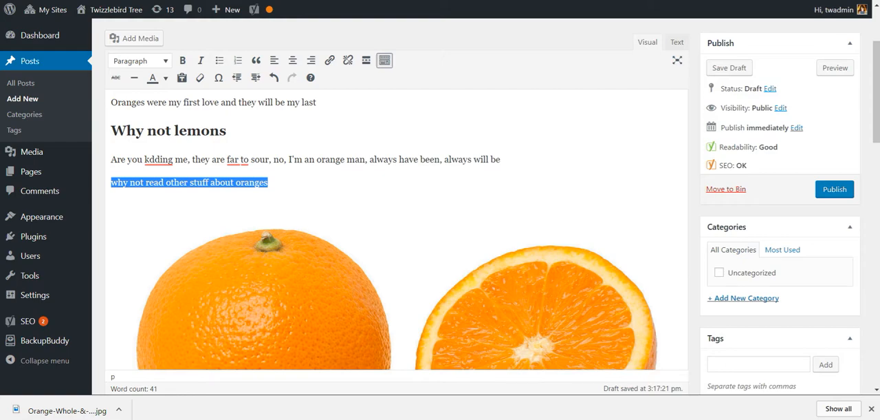
pyautogui.hotkey('ctrl', 'Tab')
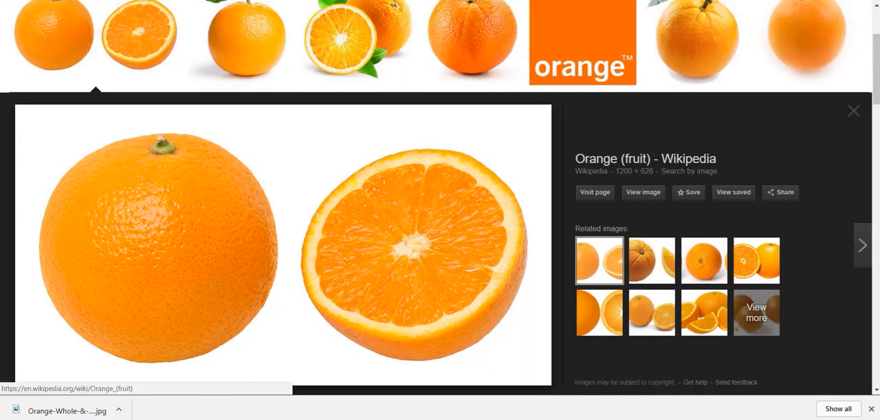
pyautogui.hotkey('ctrl', 'l')
pyautogui.write('orange so')
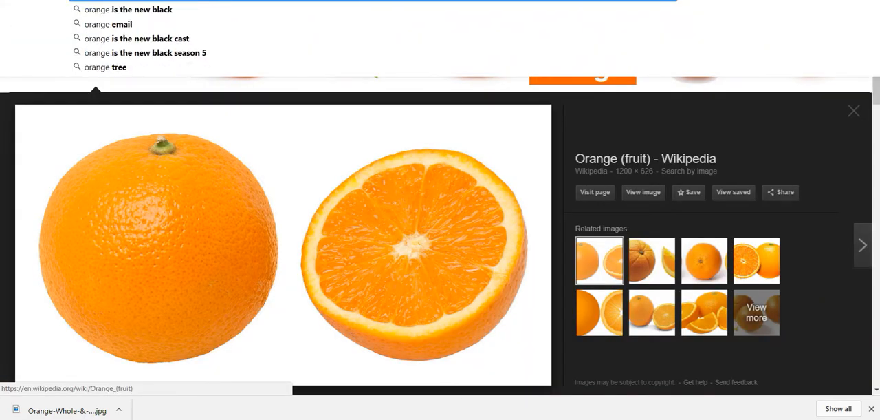
pyautogui.write('ciety')
pyautogui.press('Return')
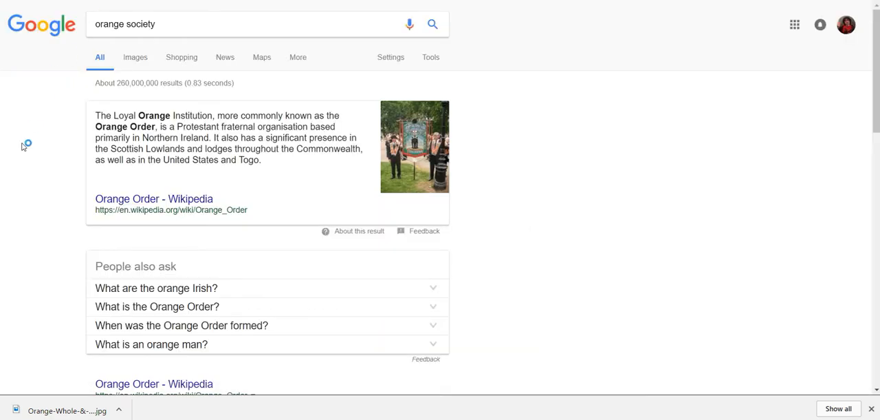
pyautogui.click(121, 200)
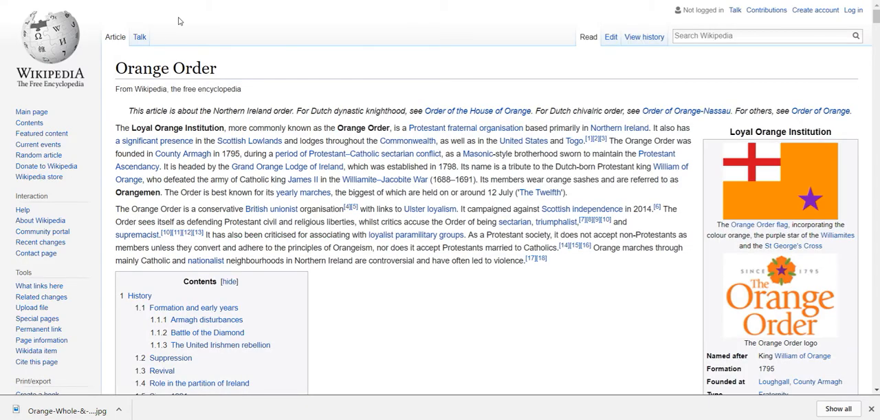
pyautogui.hotkey('ctrl', 'Tab')
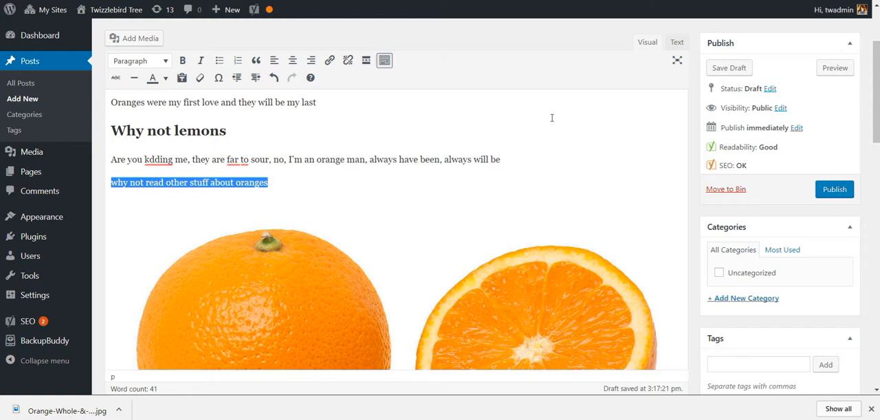
pyautogui.click(329, 60)
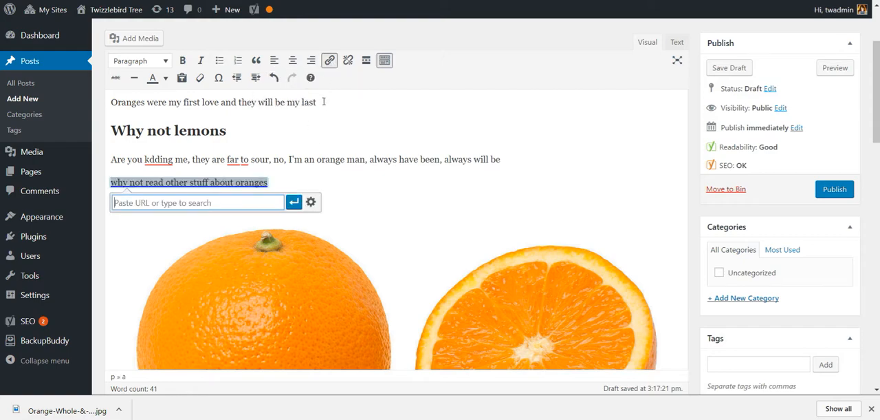
pyautogui.write('https://en.wikipedia.org/wiki/Orange_Order')
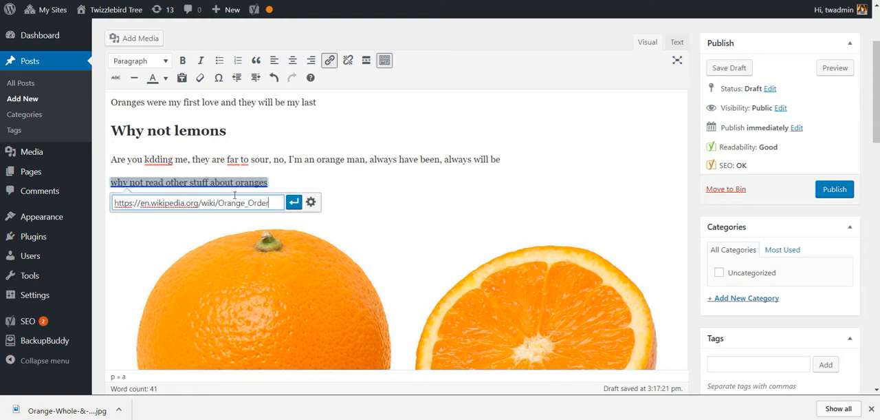
pyautogui.click(294, 202)
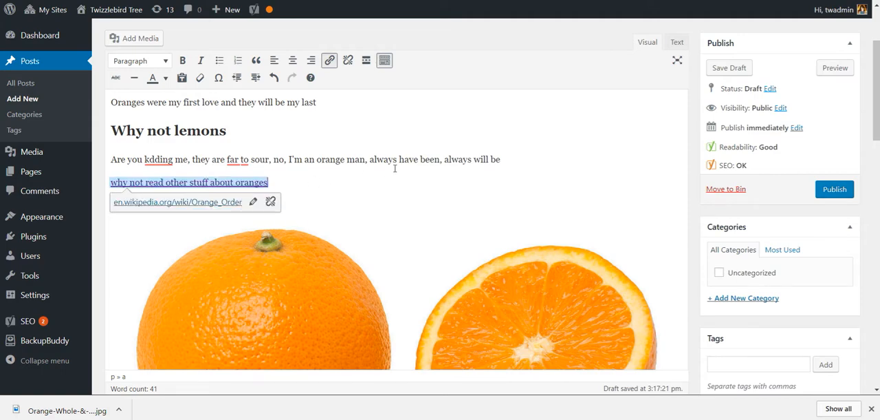
pyautogui.scroll(-5, 395, 169)
pyautogui.scroll(-5, 390, 182)
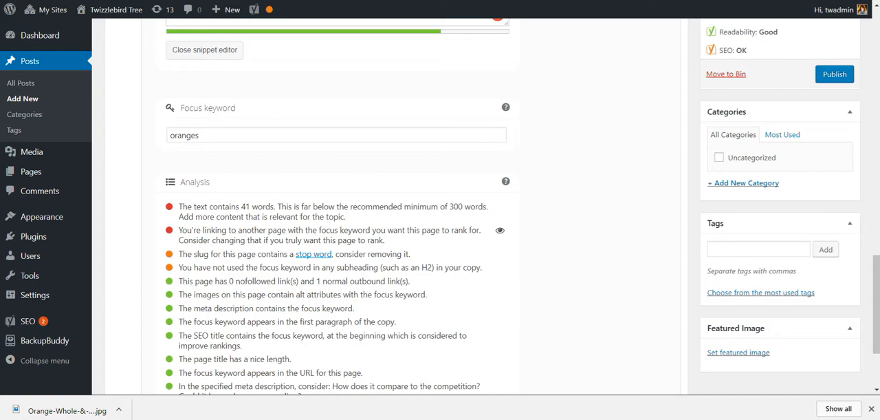
# Step: Copy the two introductory paragraphs of the Wikipedia Orange Order article and paste them on a new line below the orange image
pyautogui.hotkey('ctrl', 'Tab')
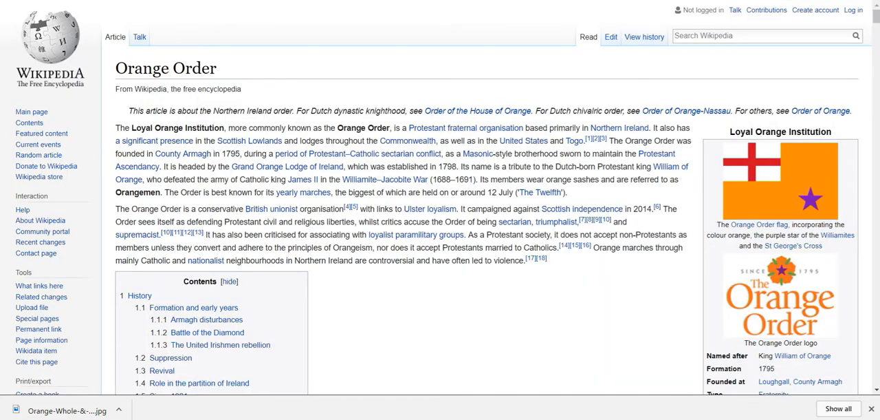
pyautogui.moveTo(115, 128); pyautogui.dragTo(559, 272)
pyautogui.hotkey('ctrl', 'c')
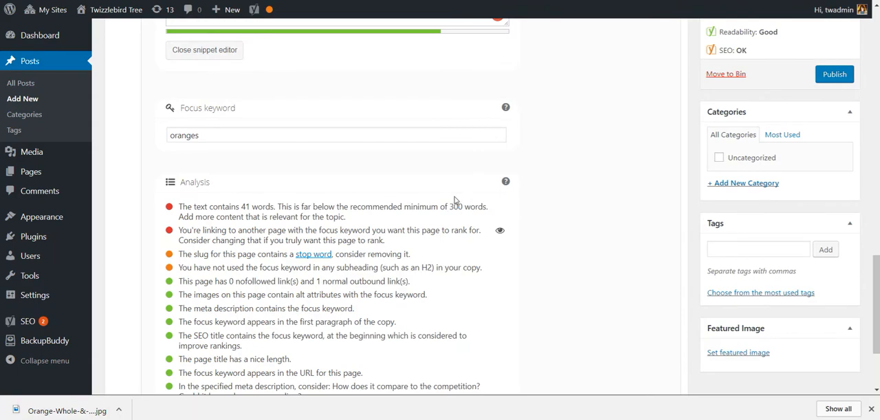
pyautogui.scroll(6, 449, 202)
pyautogui.click(412, 264)
pyautogui.click(579, 291)
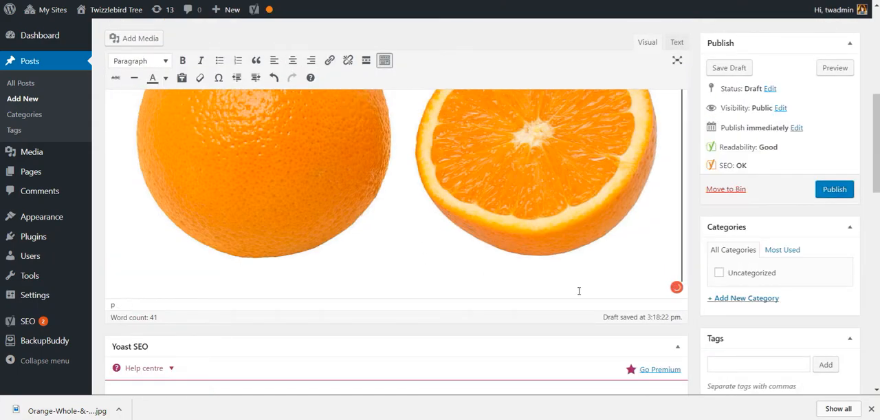
pyautogui.press('Return')
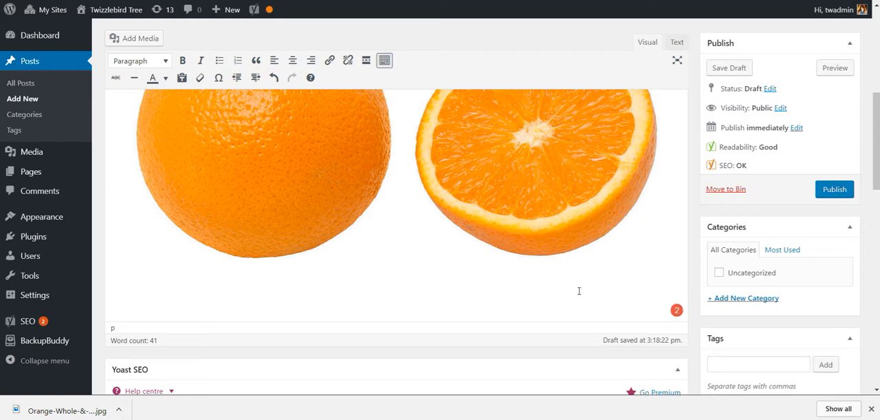
pyautogui.hotkey('ctrl', 'v')
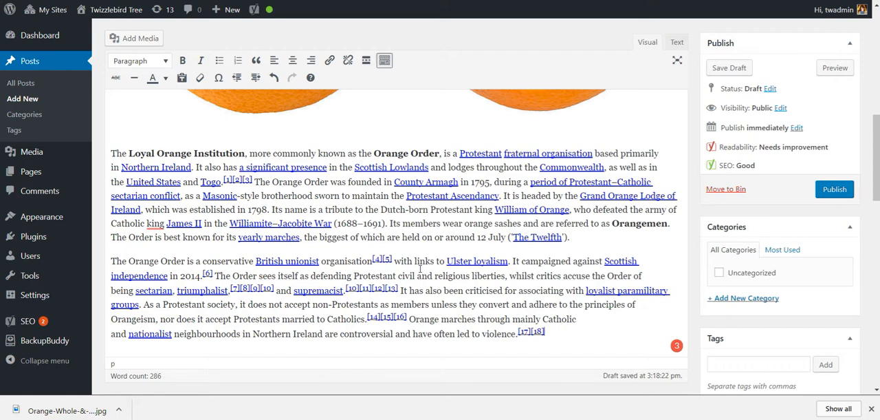
# Step: Review the extended post from its opening text down to the Yoast snippet preview and keyword analysis
pyautogui.scroll(-5, 420, 268)
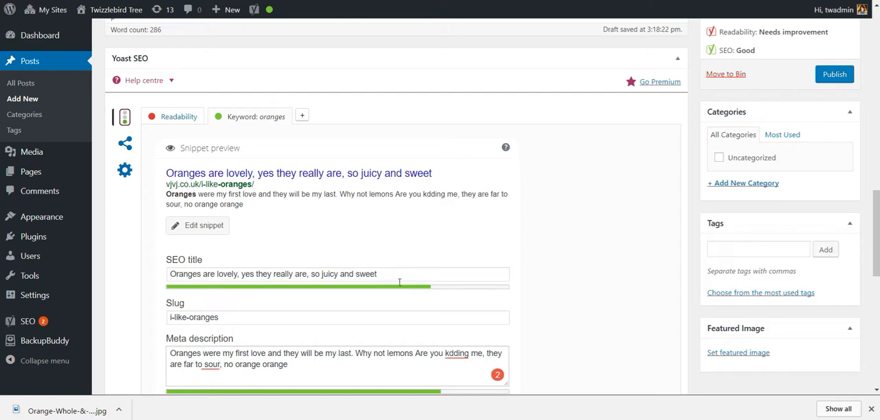
pyautogui.scroll(5, 399, 282)
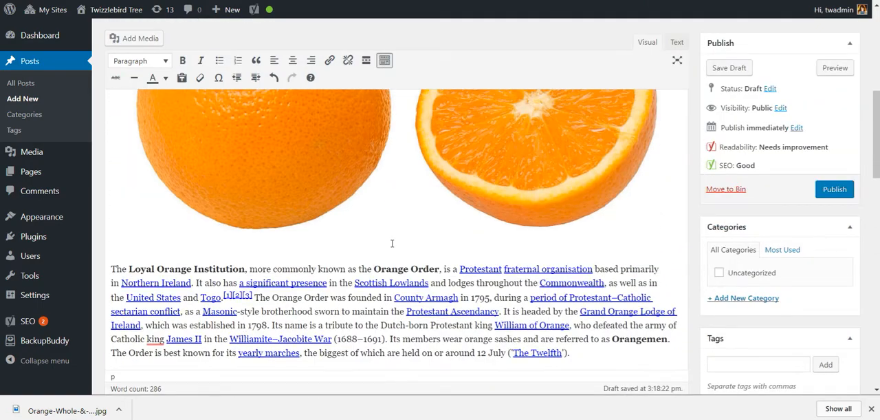
pyautogui.scroll(2, 392, 243)
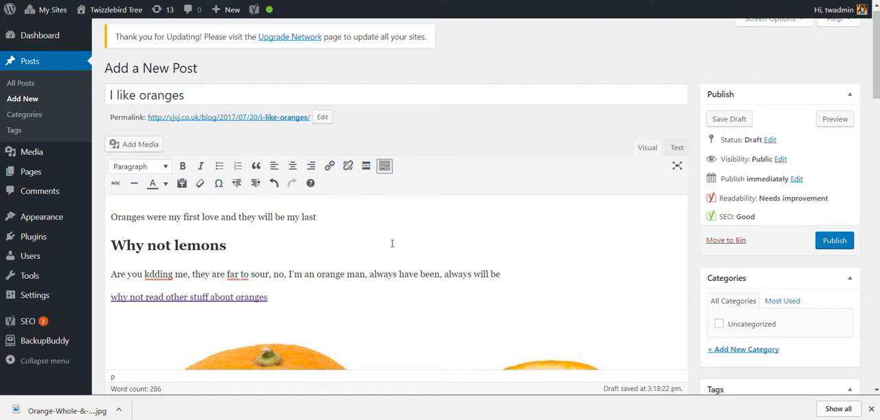
pyautogui.click(372, 219)
pyautogui.scroll(-3, 372, 219)
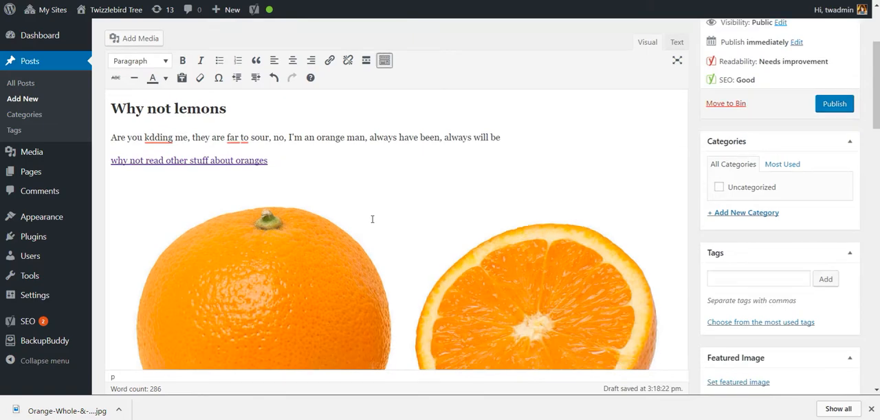
pyautogui.scroll(-4, 372, 219)
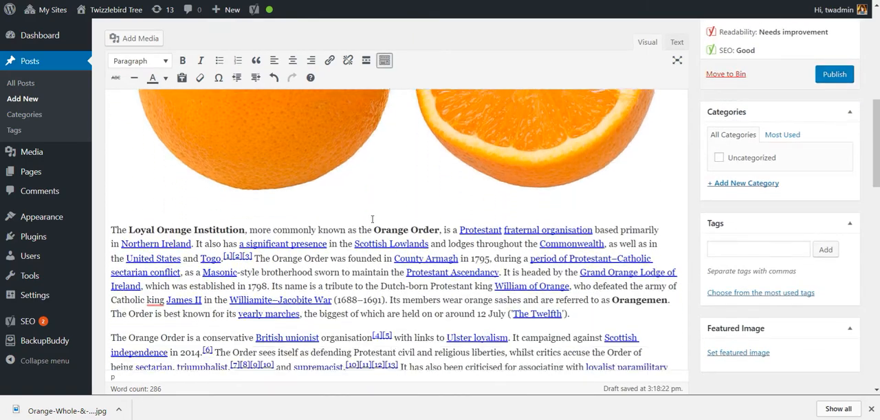
pyautogui.scroll(7, 372, 219)
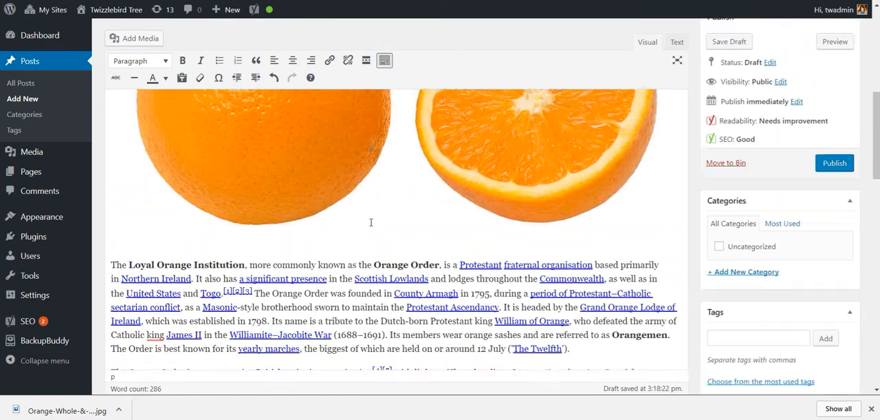
pyautogui.scroll(2, 370, 222)
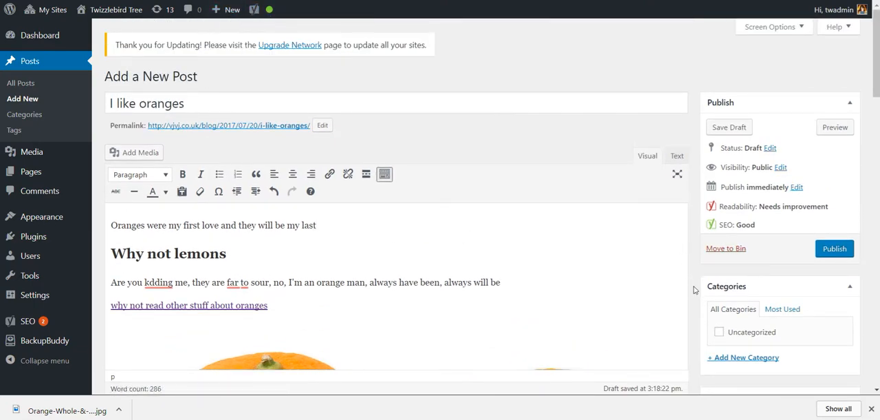
pyautogui.scroll(-3, 693, 289)
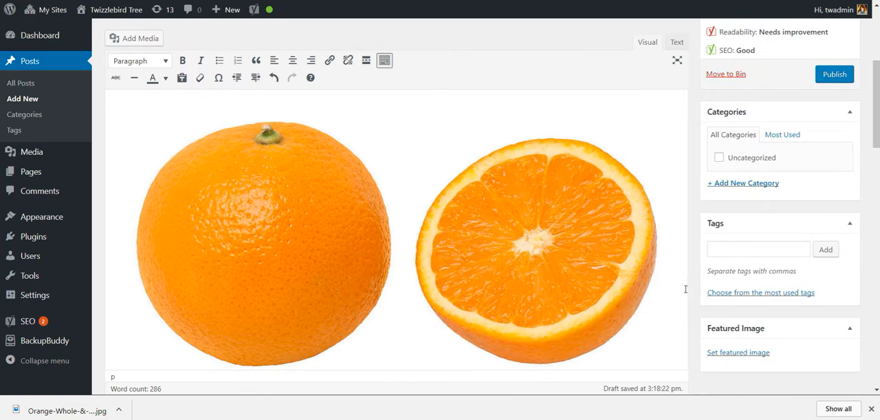
pyautogui.scroll(-3, 692, 292)
pyautogui.scroll(-4, 695, 339)
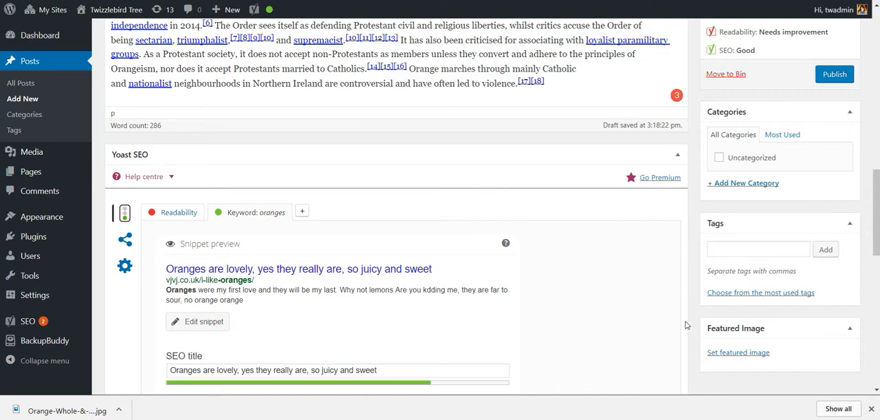
pyautogui.scroll(-7, 685, 329)
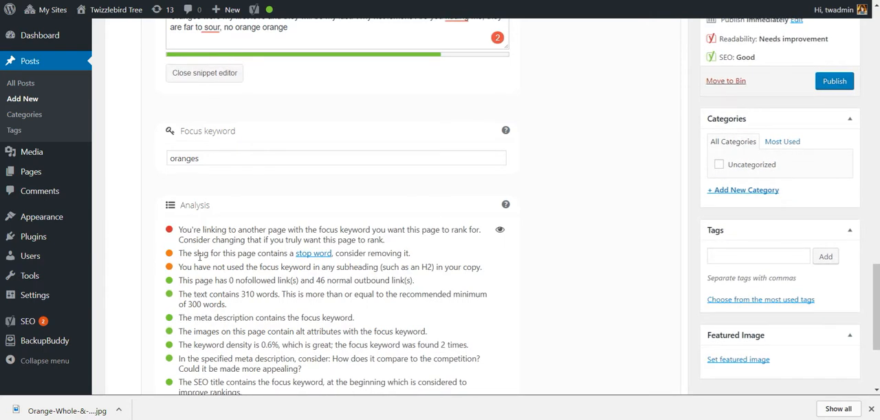
# Step: Compare the post's permalink and subheading with the Yoast analysis items on the slug's stop word and the focus keyword in subheadings
pyautogui.scroll(6, 172, 260)
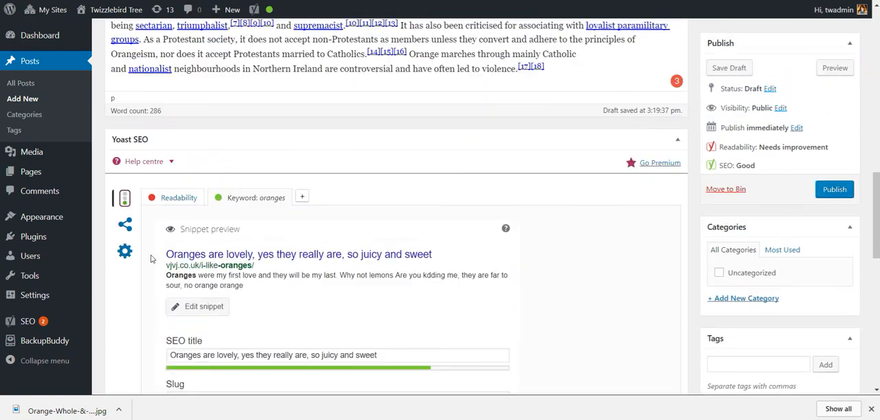
pyautogui.scroll(10, 143, 258)
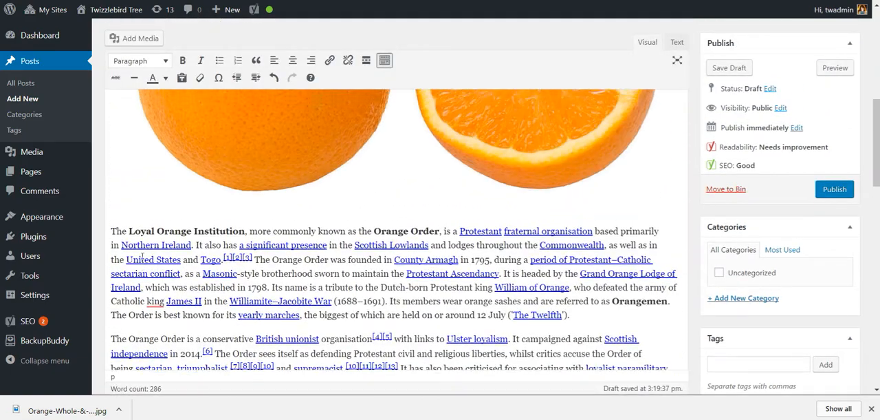
pyautogui.scroll(3, 143, 256)
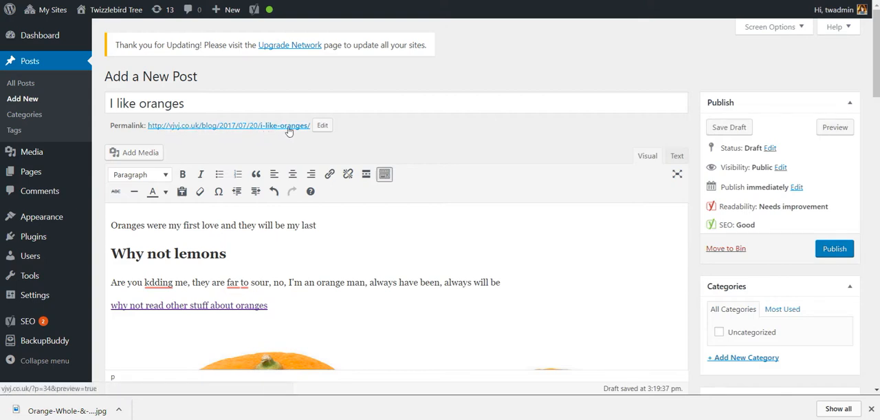
pyautogui.scroll(-5, 254, 189)
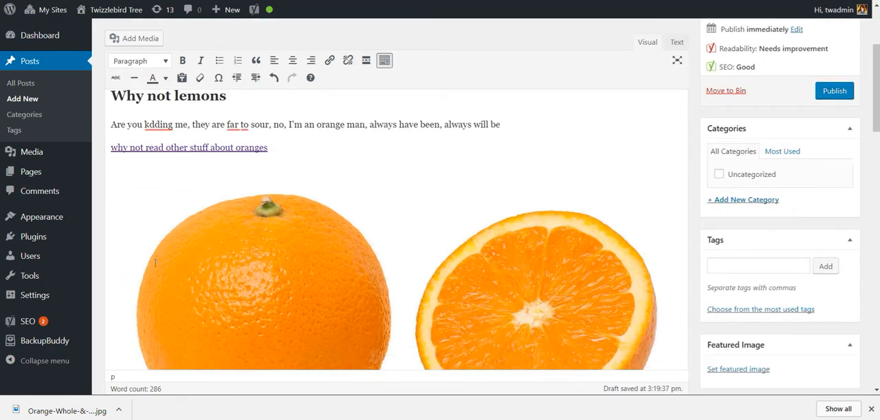
pyautogui.scroll(-10, 127, 295)
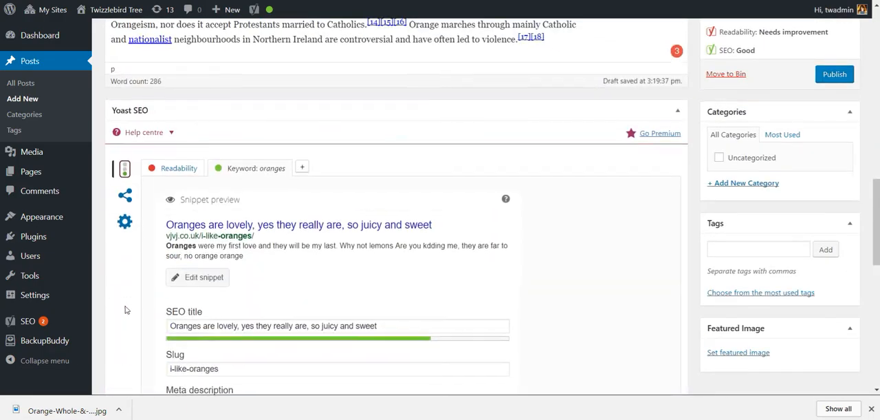
pyautogui.scroll(-3, 144, 315)
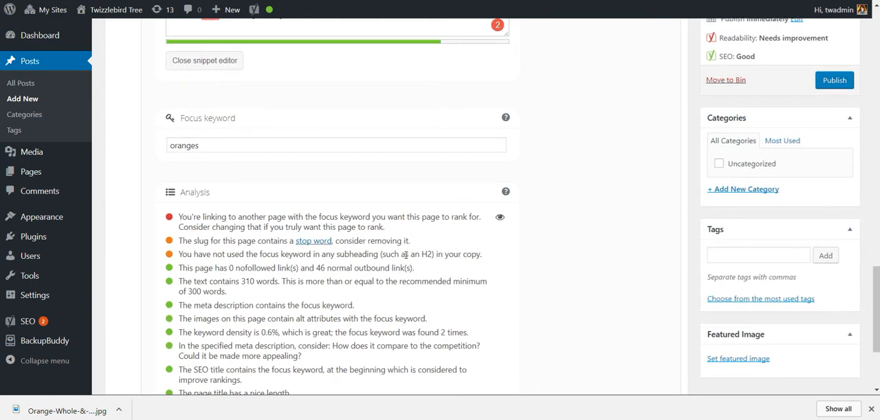
pyautogui.scroll(1, 405, 254)
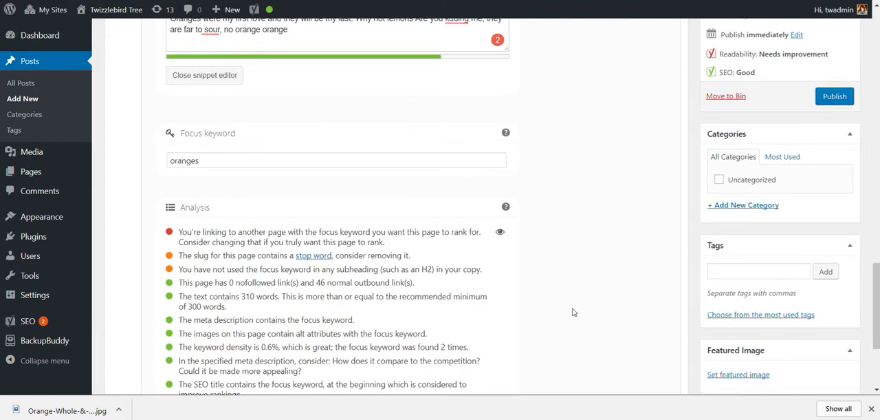
pyautogui.scroll(4, 575, 320)
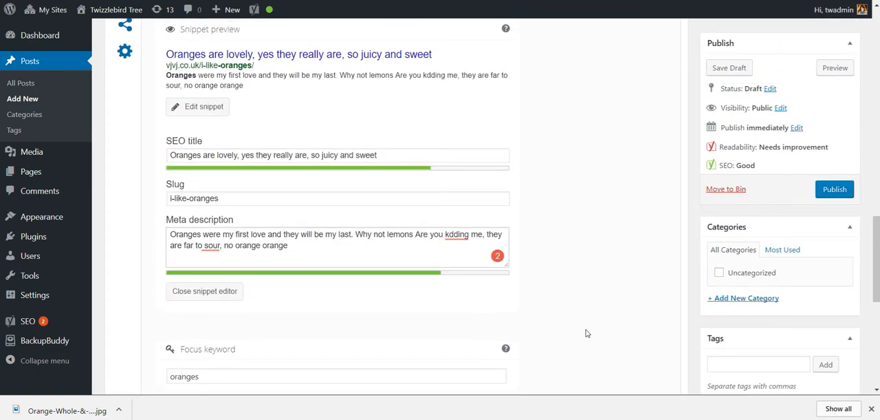
pyautogui.scroll(4, 586, 333)
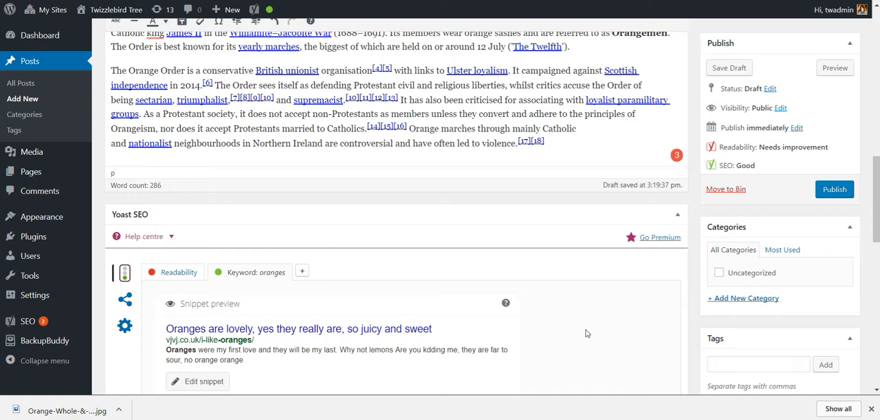
pyautogui.scroll(4, 586, 333)
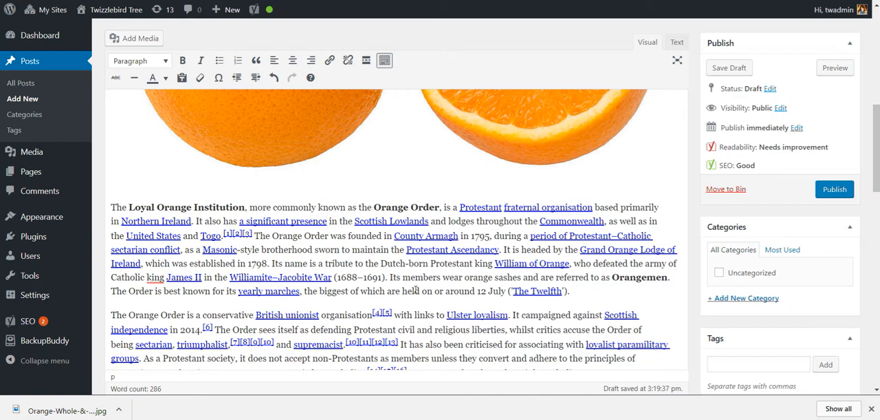
# Step: Review the pasted Orange Order paragraphs, the snippet's SEO title, slug and meta description, and the full analysis for the focus keyword
pyautogui.scroll(-3, 416, 290)
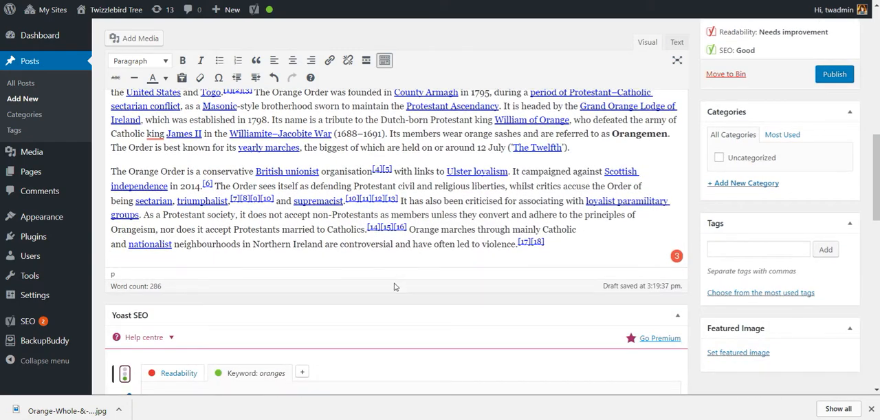
pyautogui.scroll(-3, 394, 288)
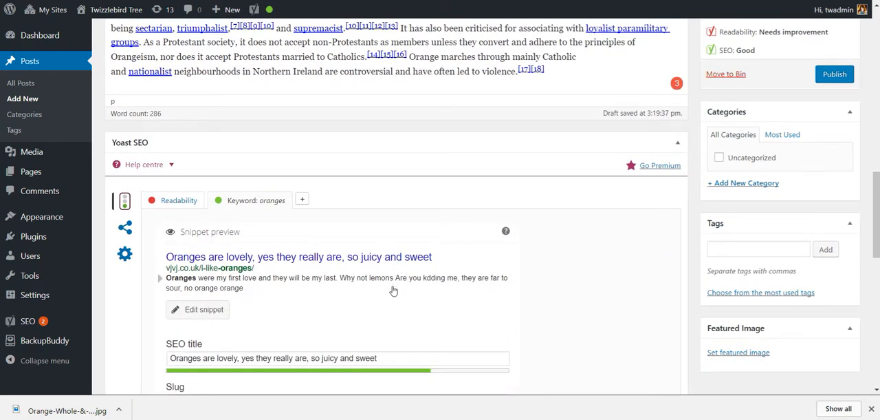
pyautogui.scroll(-5, 506, 312)
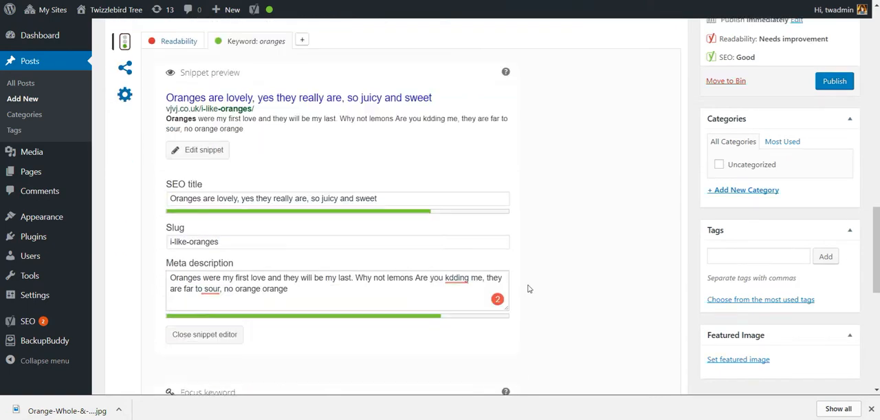
pyautogui.scroll(-2, 543, 270)
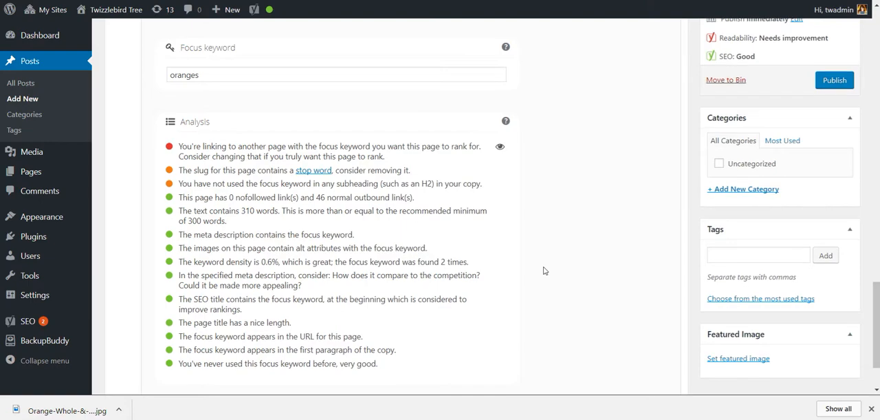
pyautogui.scroll(4, 543, 270)
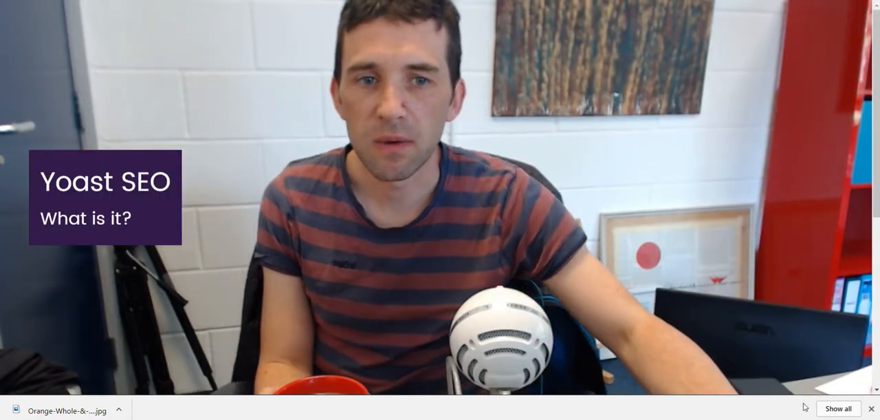
# Step: Dismiss the browser's bar of downloaded files
pyautogui.click(871, 408)
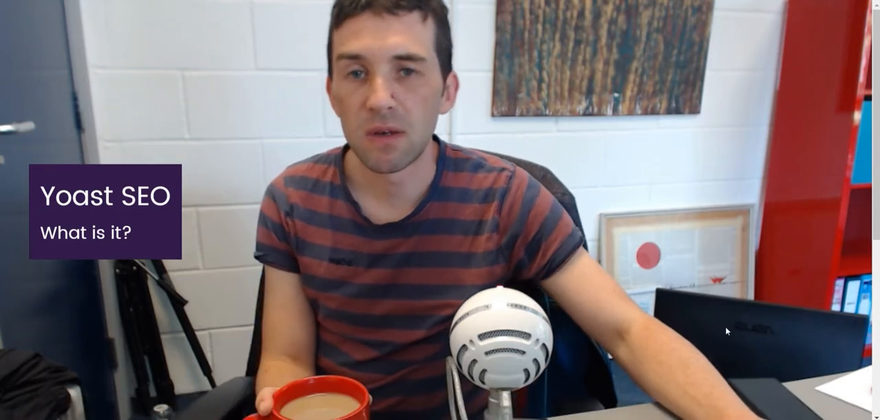